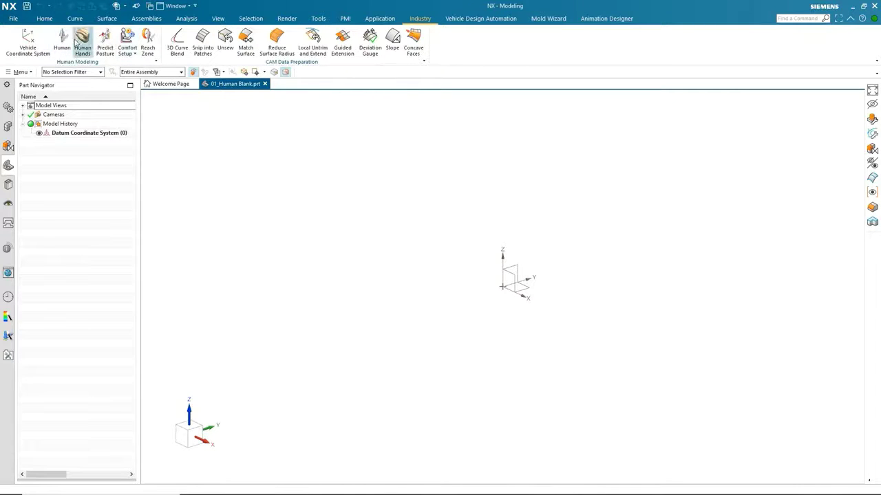
Start creating a new human manikin in the blank part
left_click(62, 38)
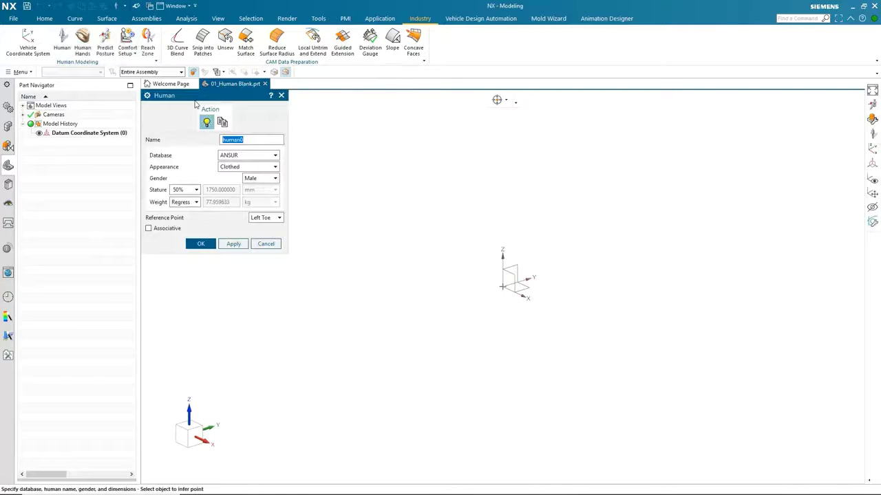
left_click_drag(260, 140, 212, 140)
Try the CHINESE and NA_AUTO databases for the new human, with the 95% stature on NA_AUTO
left_click(276, 156)
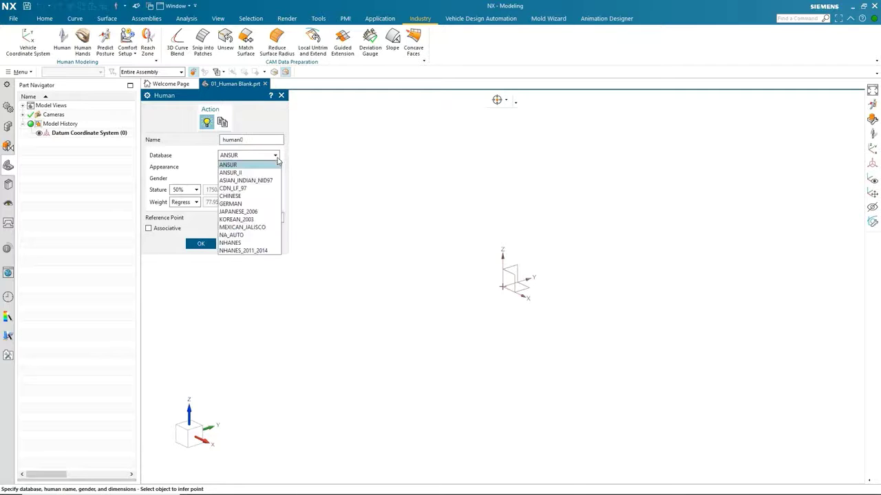
left_click(254, 197)
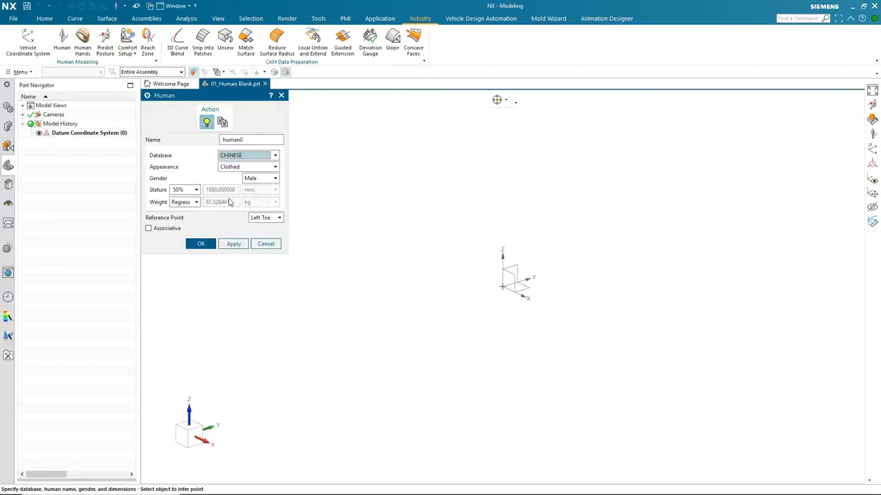
left_click(275, 156)
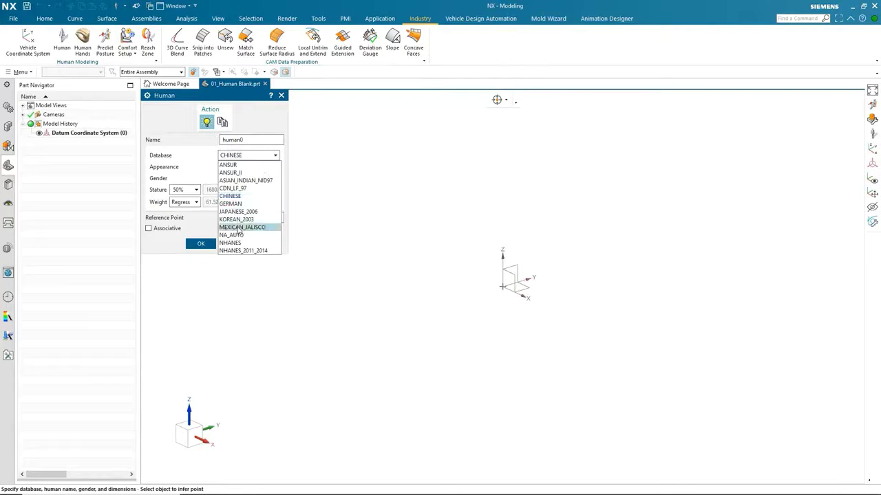
left_click(237, 234)
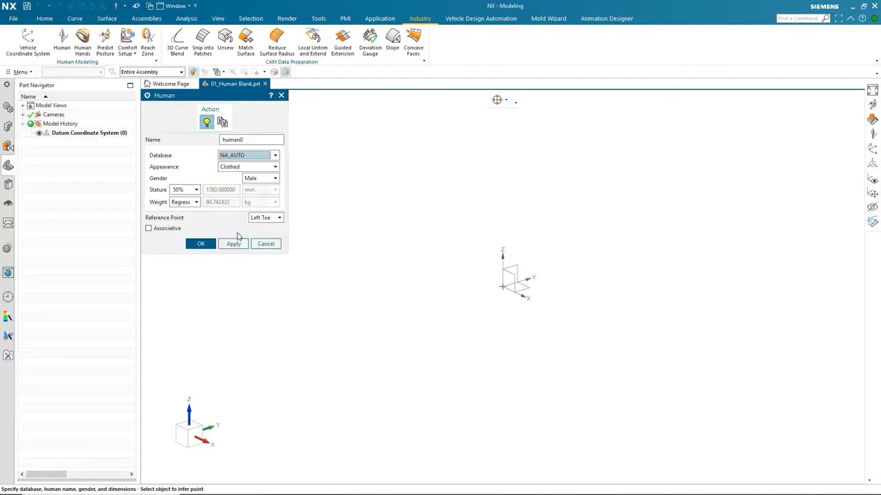
left_click(195, 190)
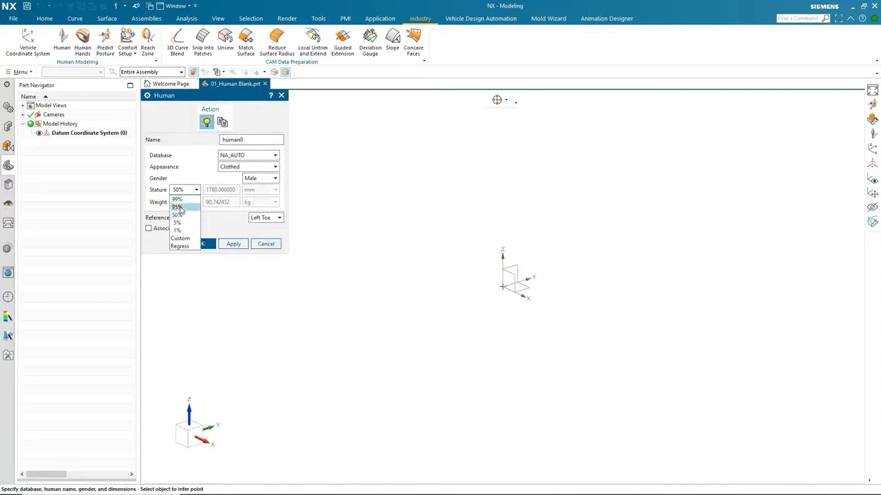
left_click(177, 207)
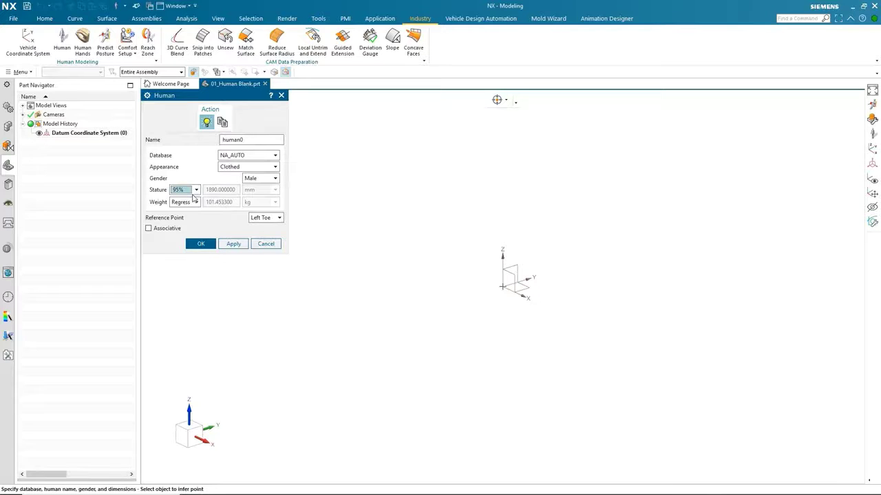
left_click(195, 191)
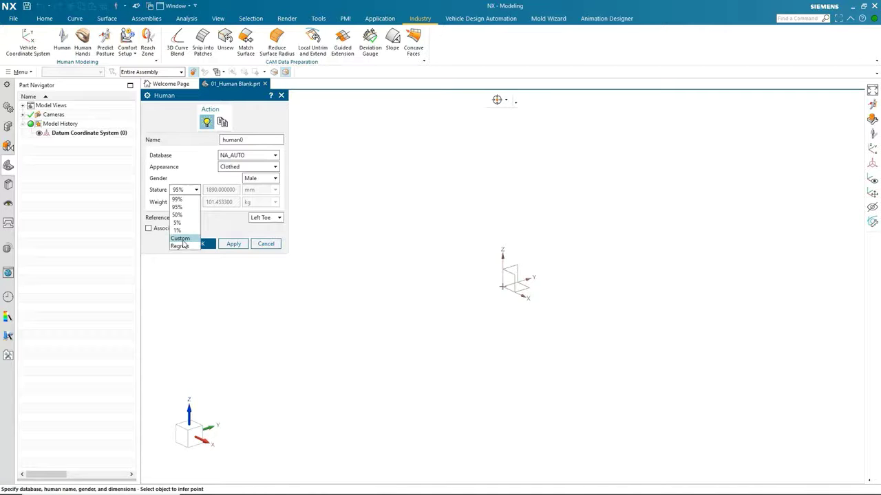
Choose the ANSUR database and create the clothed male human at 50% stature, with the left toe as reference point
left_click(273, 158)
left_click(273, 158)
left_click(242, 168)
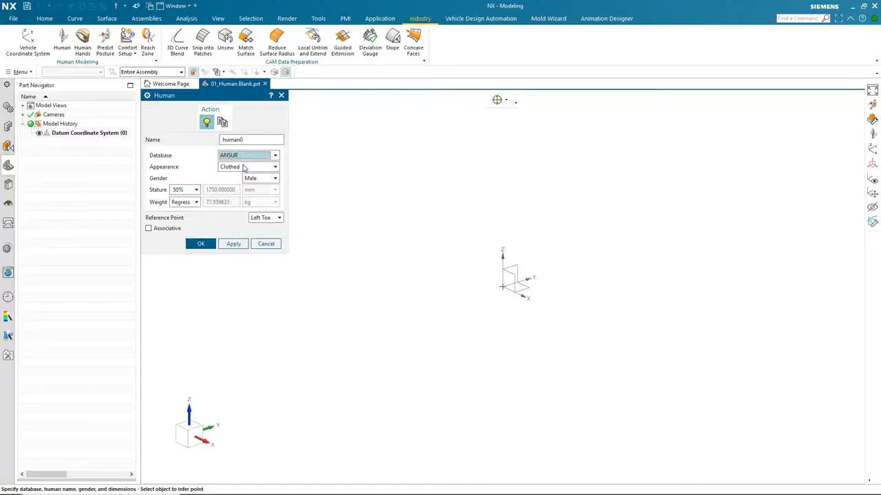
left_click(198, 245)
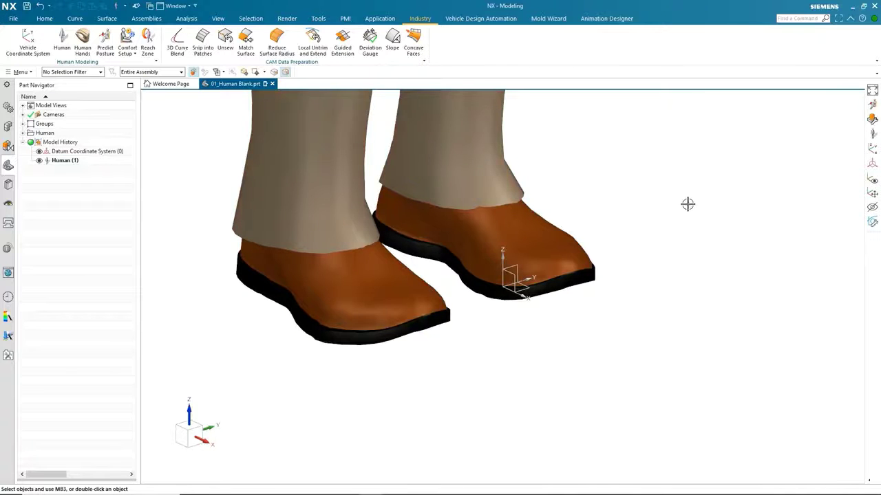
key("ctrl+f")
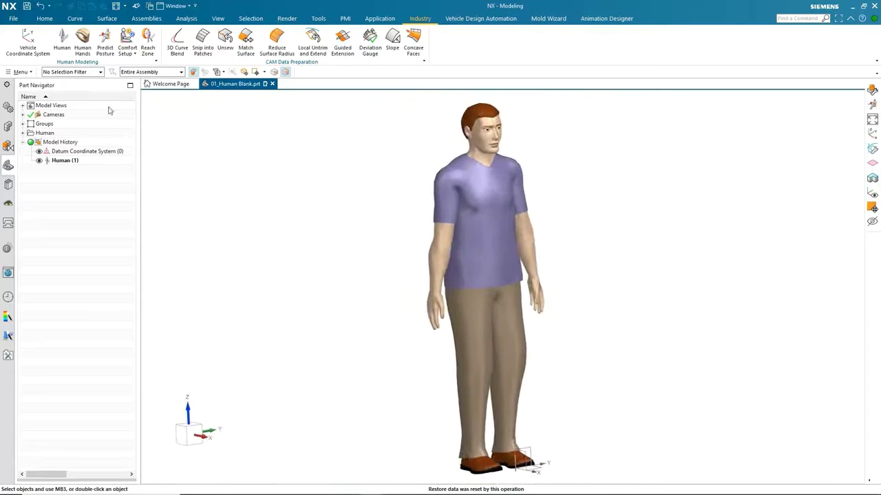
Hide the human feature and show it again
left_click(39, 161)
left_click(39, 160)
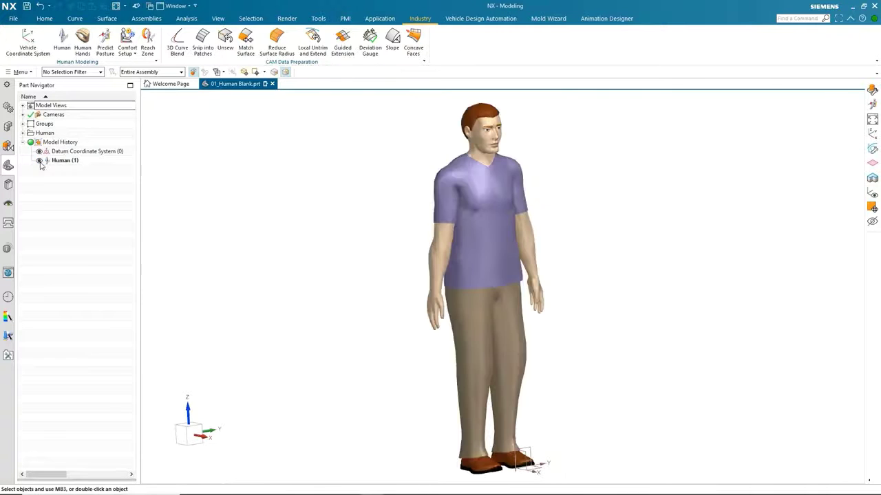
Open the human for editing and review its database, appearance, gender and size settings with Modify Human
left_click(67, 162)
double_click(67, 162)
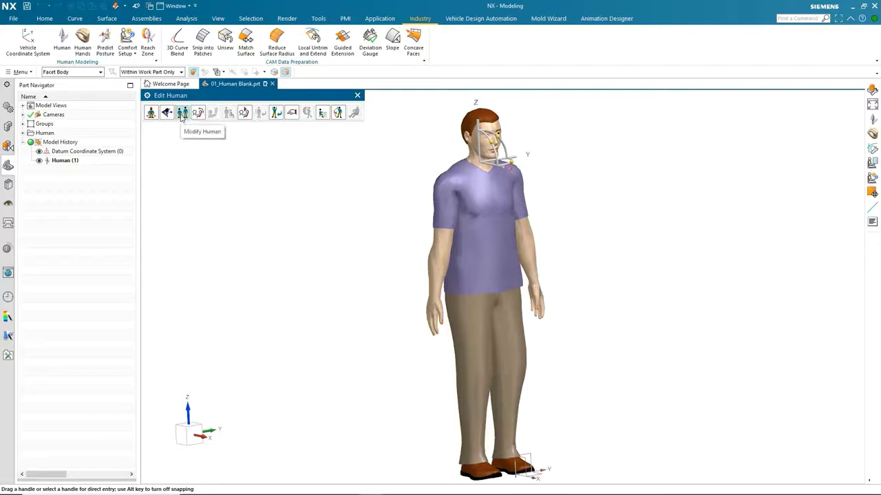
left_click(182, 113)
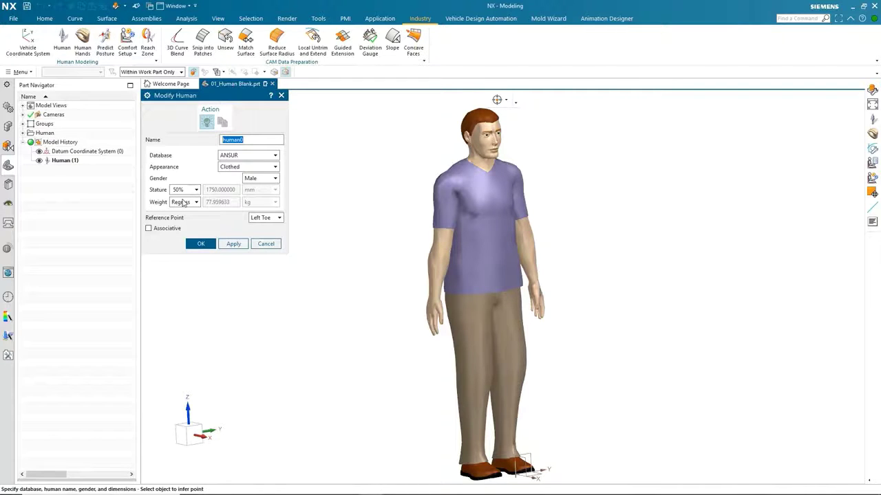
left_click(208, 245)
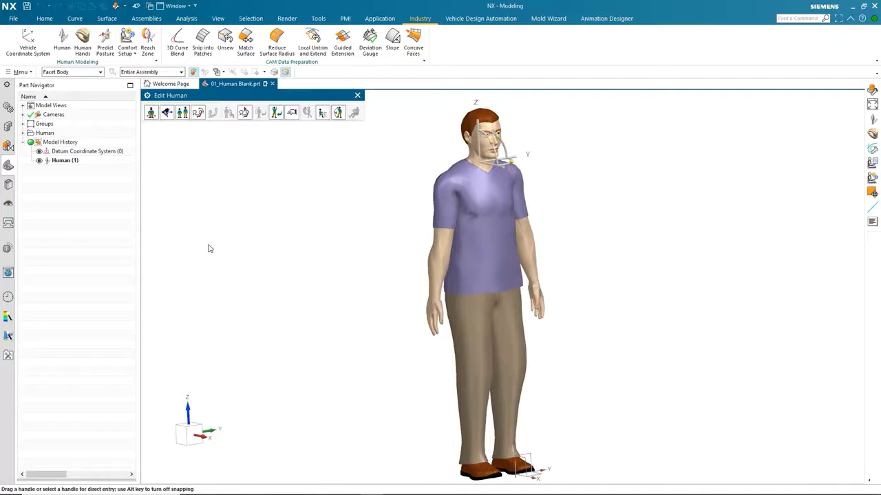
Adjust the base-of-neck joint to turn the head about Z to 56 degrees, and finally to -56 degrees
key("ctrl+alt+r")
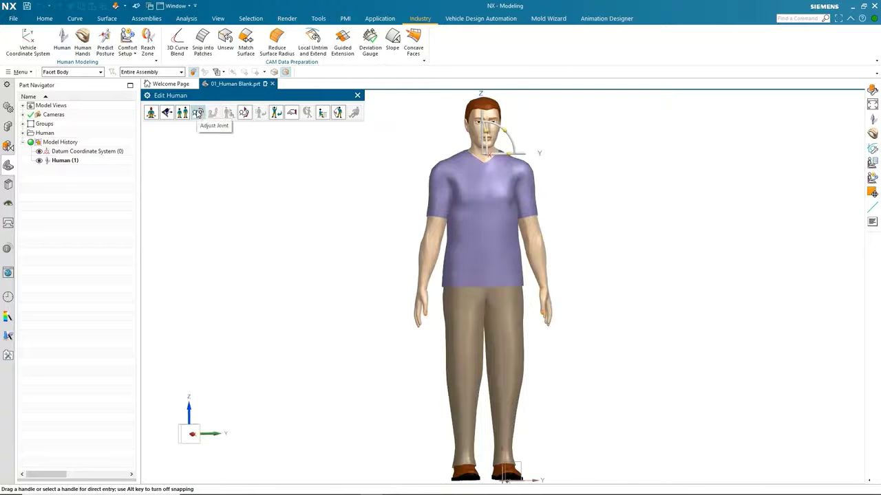
left_click(197, 112)
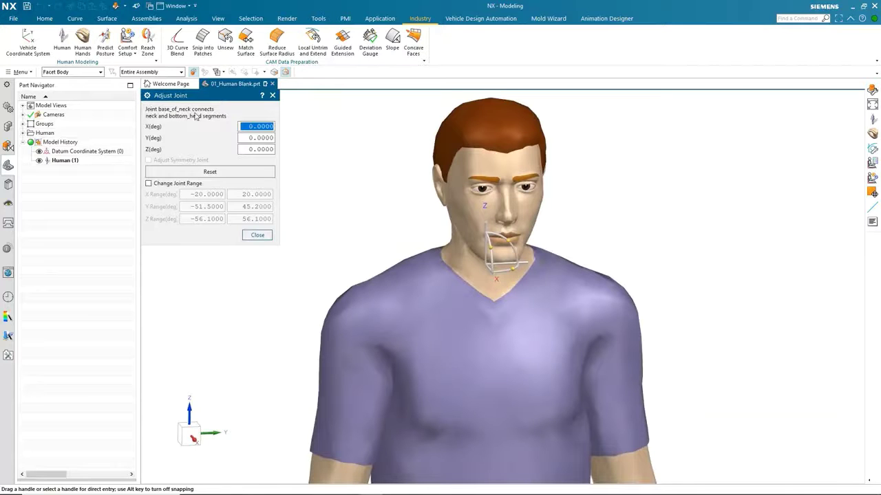
left_click_drag(517, 268, 563, 258)
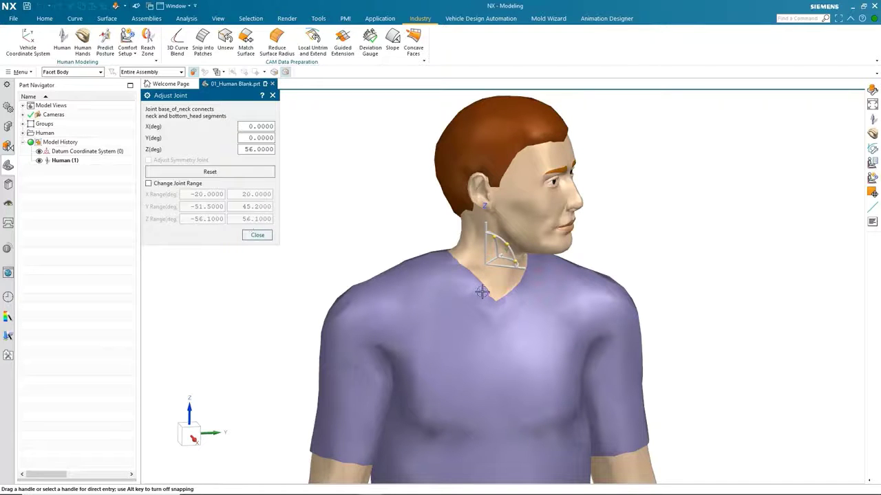
left_click_drag(512, 260, 344, 236)
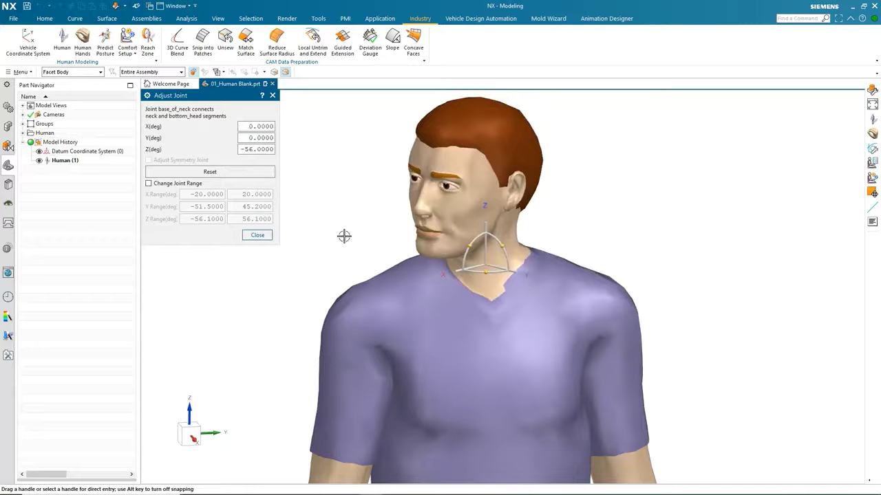
left_click(258, 236)
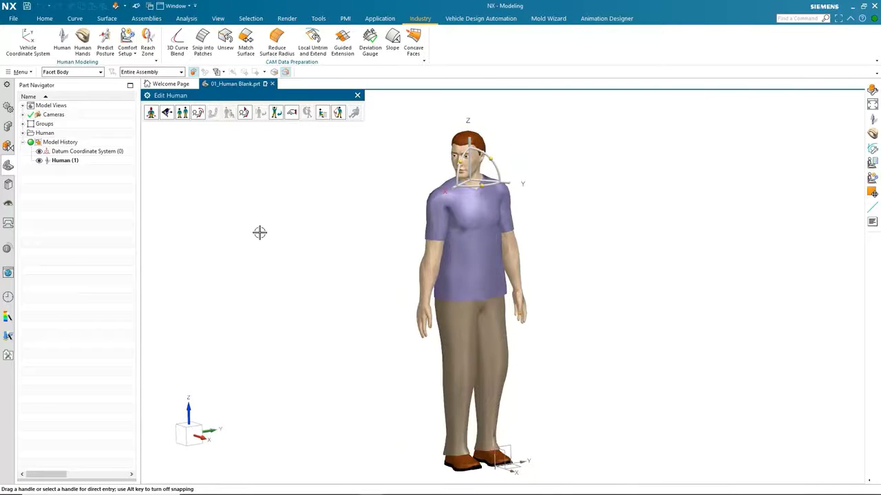
Bend the right elbow joint to 92 degrees about Y with Adjust Joint
left_click(198, 112)
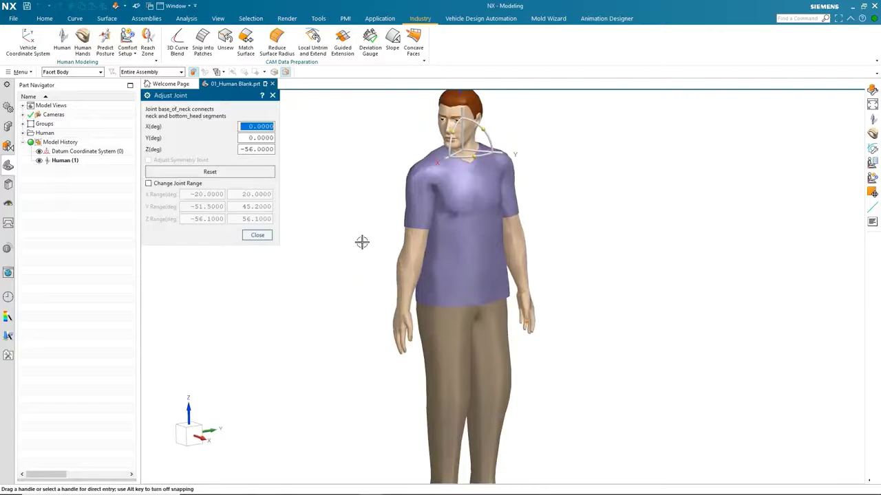
left_click(400, 271)
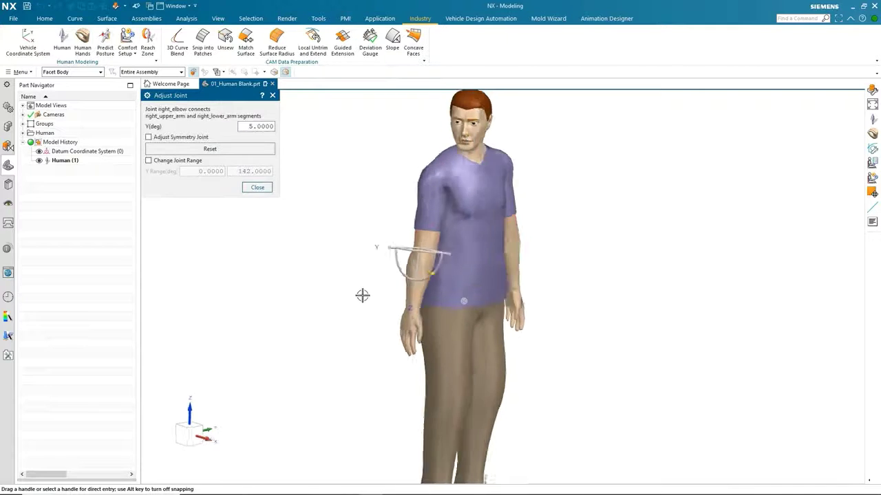
middle_click_drag(362, 295, 473, 278)
left_click_drag(456, 276, 482, 240)
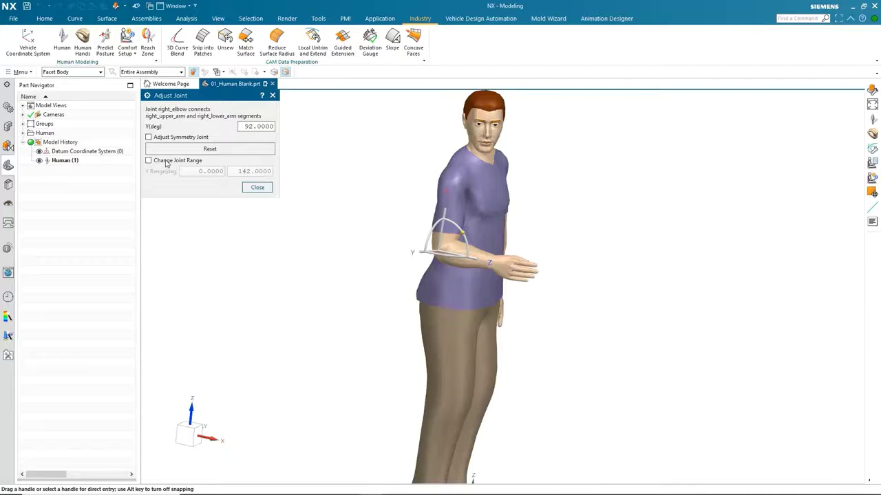
middle_click_drag(288, 186, 324, 204)
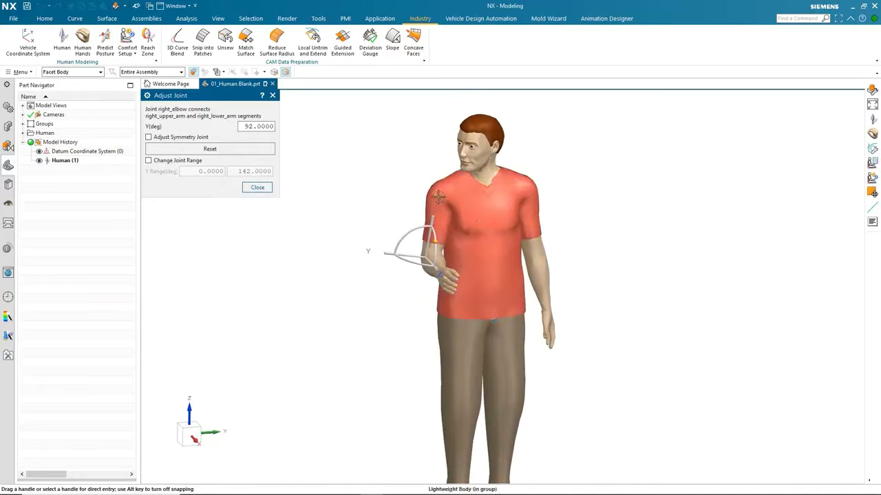
Raise the right shoulder joint to an elevation of 35 degrees and apply the adjustment symmetrically to the other shoulder
left_click(437, 198)
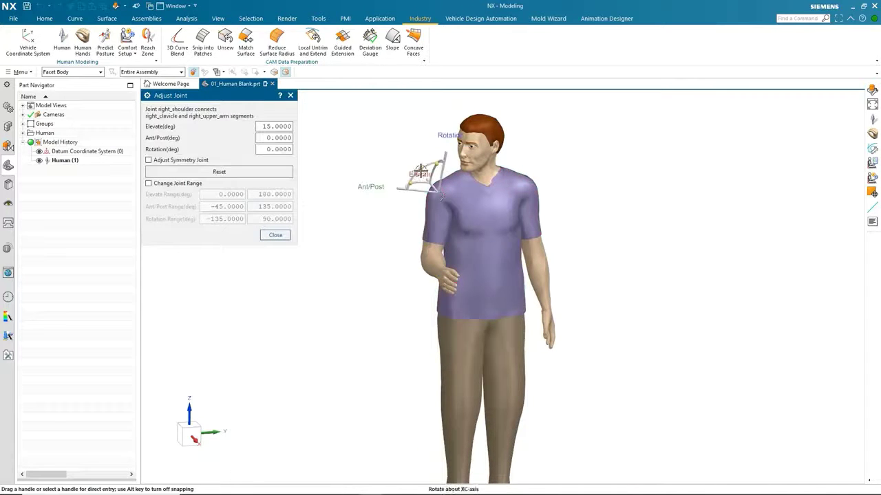
left_click_drag(421, 170, 428, 142)
left_click(148, 160)
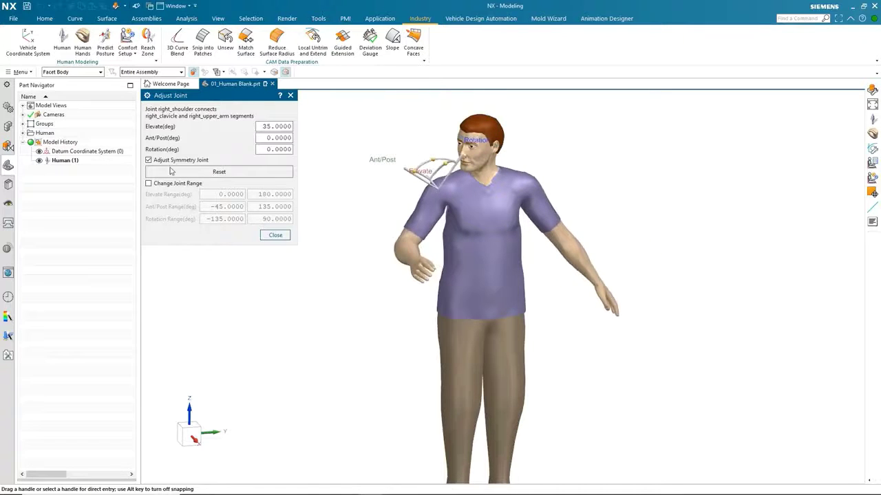
left_click(274, 236)
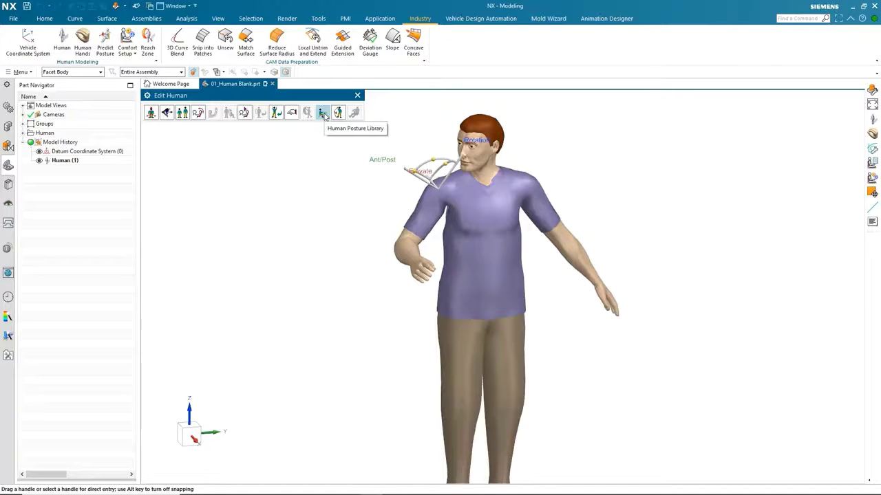
Open the Human Posture Library and apply the walking quick posture, followed by the one with both arms stretched sideways
left_click(322, 113)
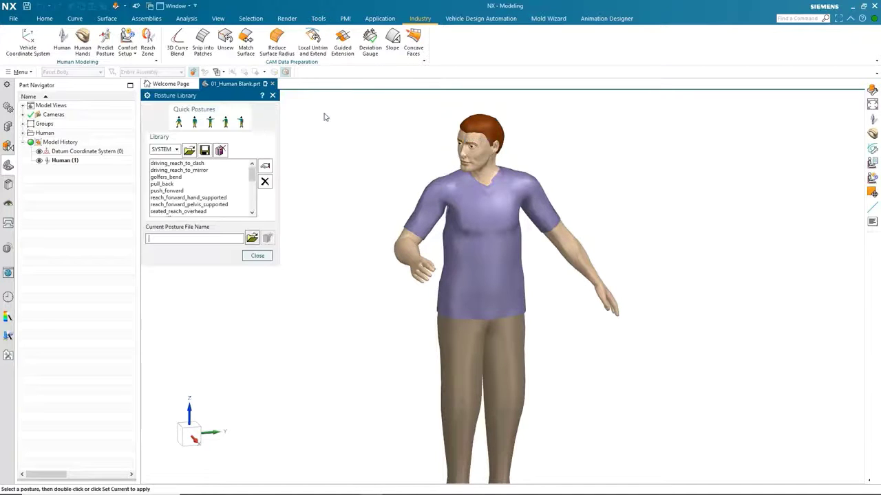
left_click(181, 124)
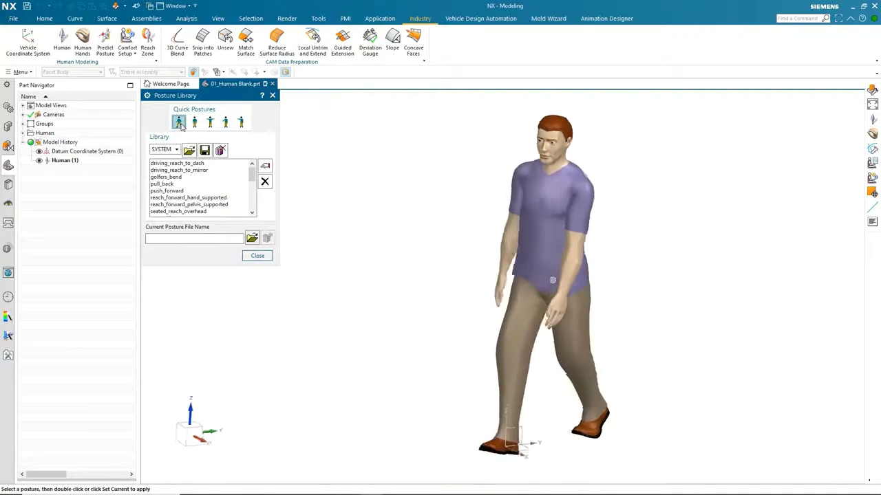
left_click(211, 122)
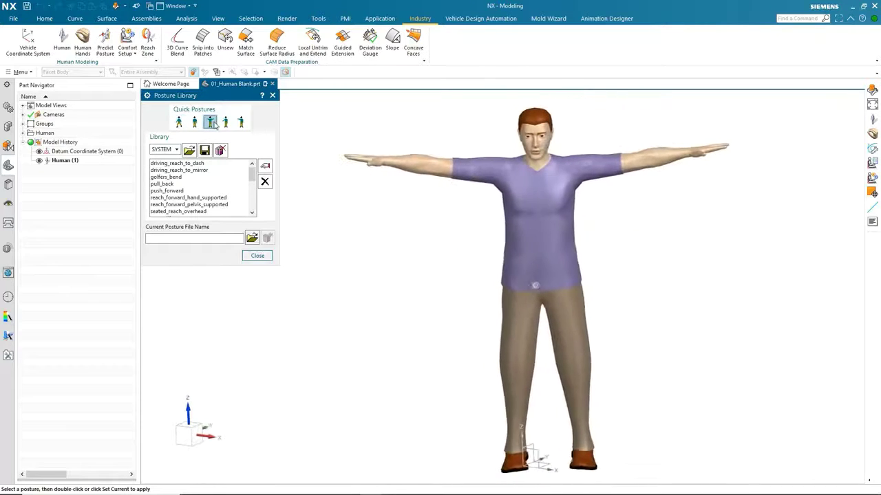
Apply the SYSTEM library postures pull_back, push_forward and seated_working in turn, ending with stand_working
double_click(177, 184)
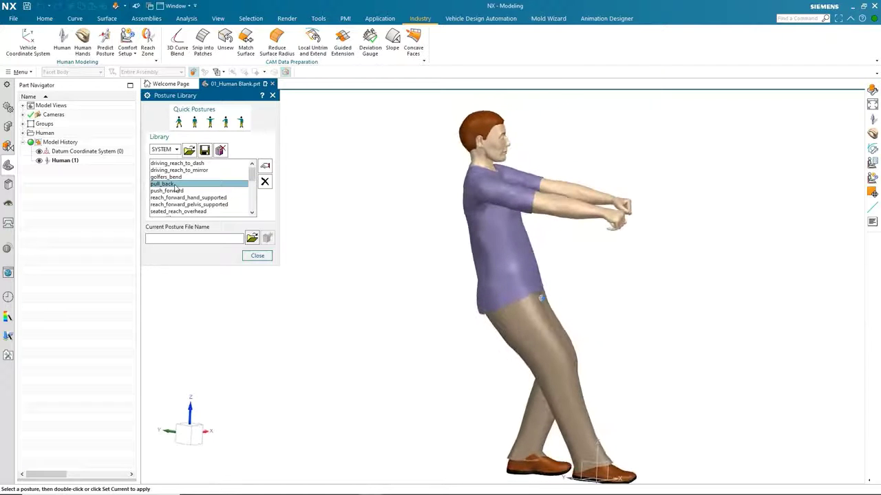
double_click(175, 191)
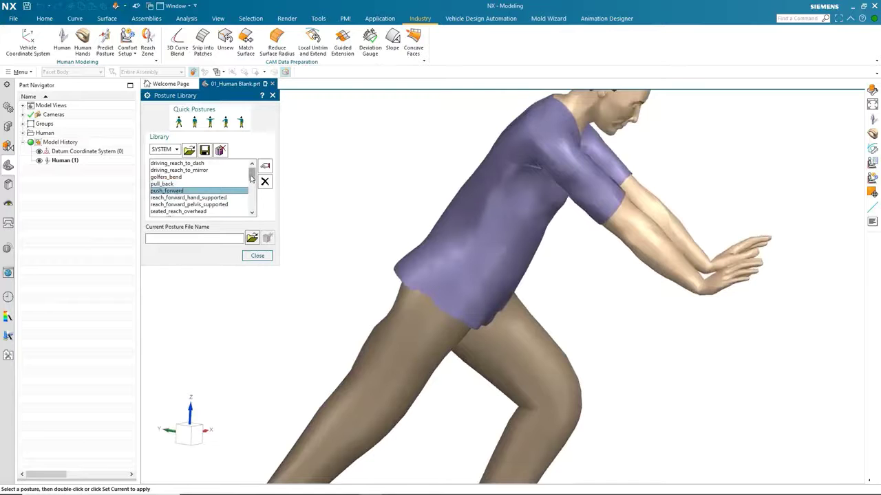
left_click_drag(251, 177, 253, 200)
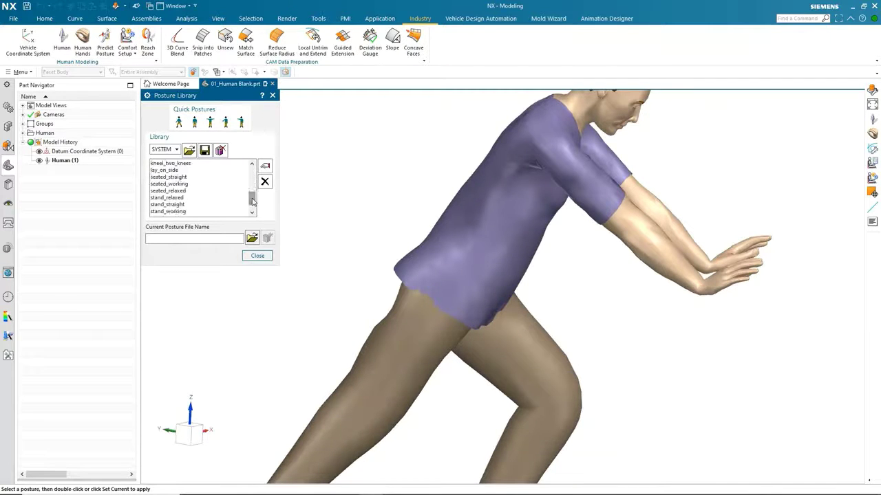
double_click(170, 183)
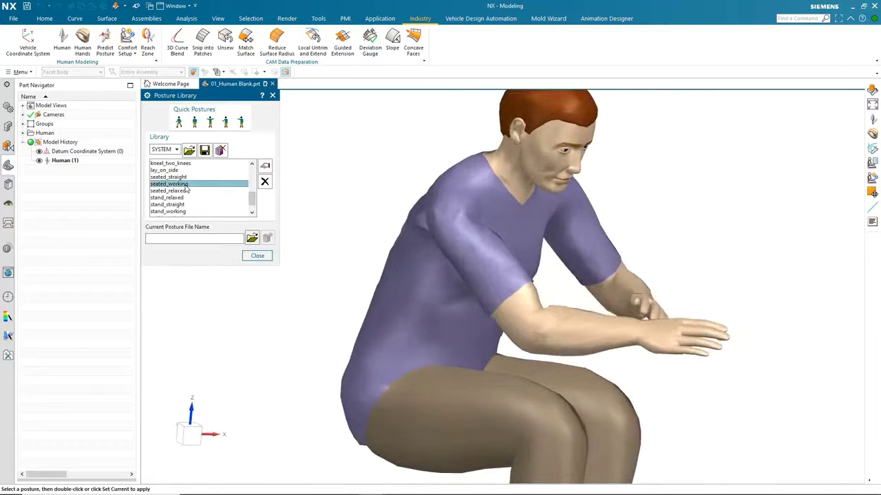
double_click(183, 212)
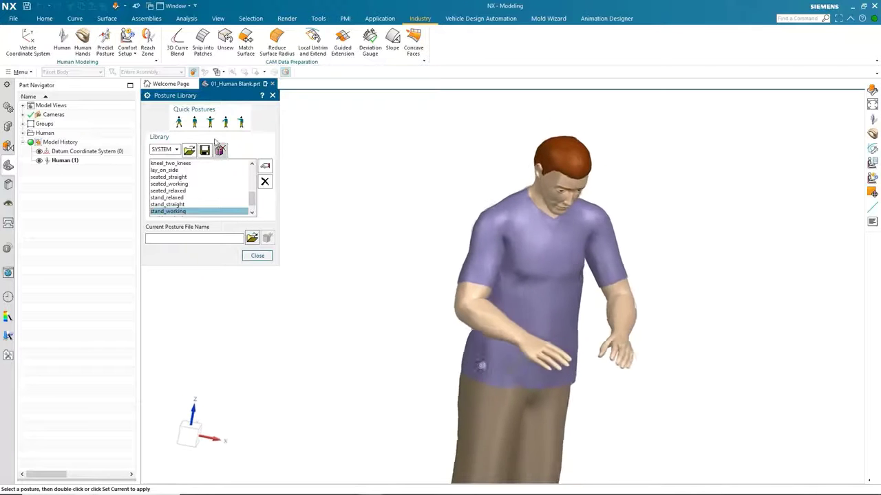
Apply the upright standing quick posture with arms at the sides and close the Posture Library
left_click(196, 123)
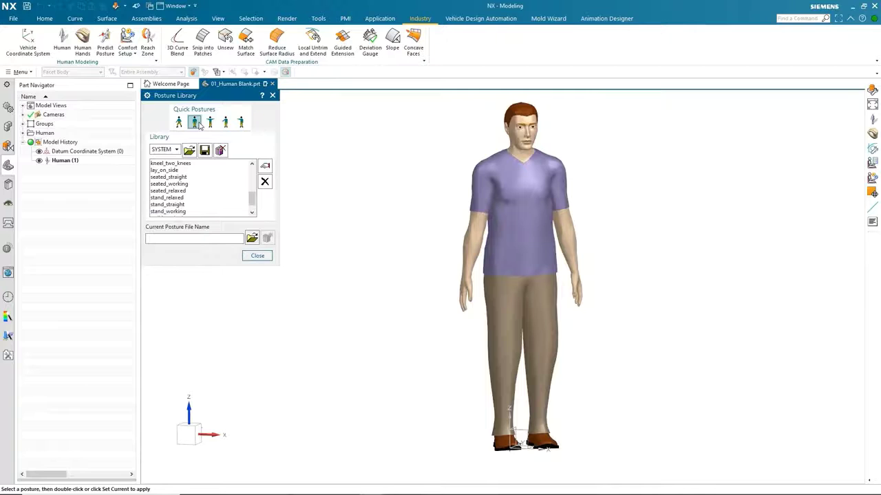
left_click(257, 257)
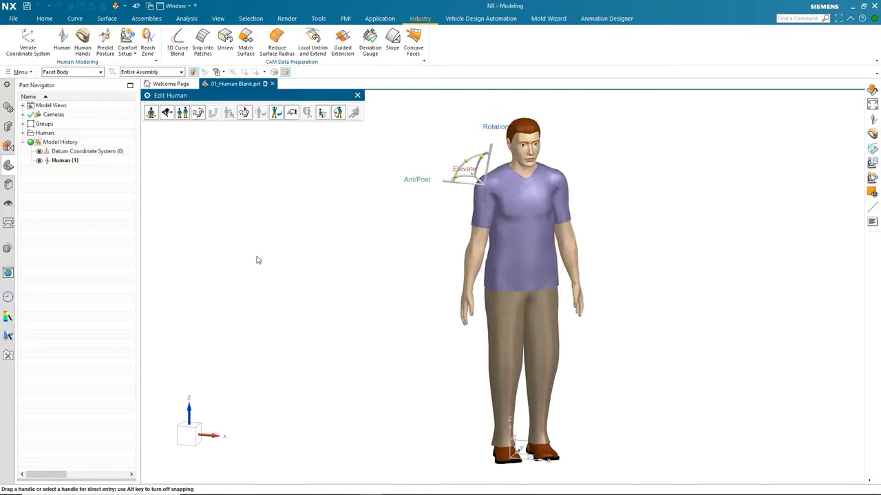
Start Inverse Kinematics with Dynamic Drag and move the Head's target triad around in front of the manikin to redirect the gaze
left_click(338, 114)
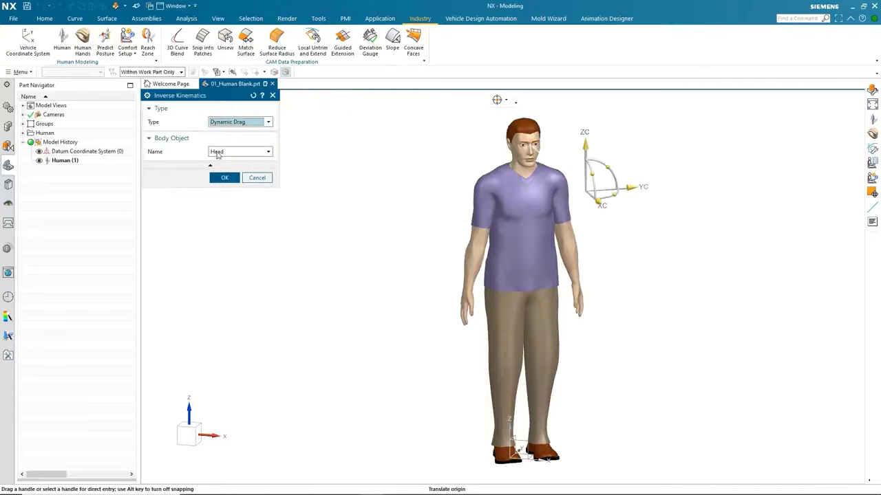
middle_click_drag(413, 309, 641, 216)
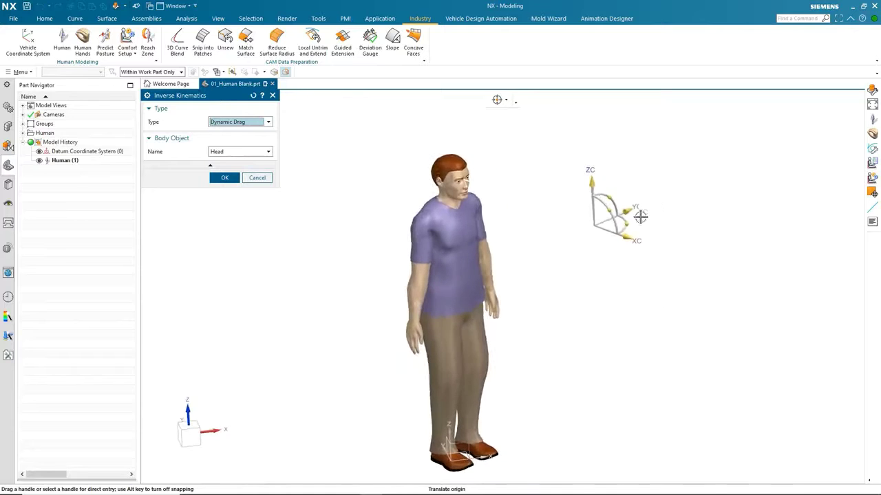
left_click_drag(631, 210, 536, 173)
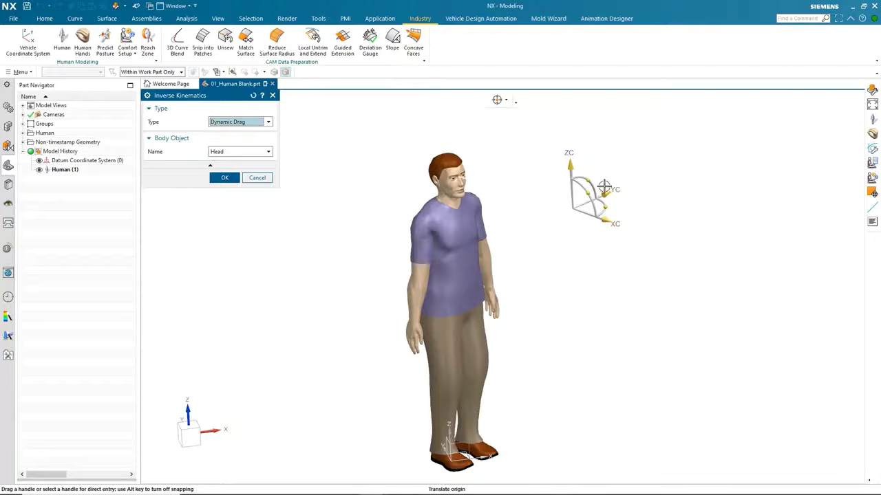
left_click_drag(603, 187, 591, 194)
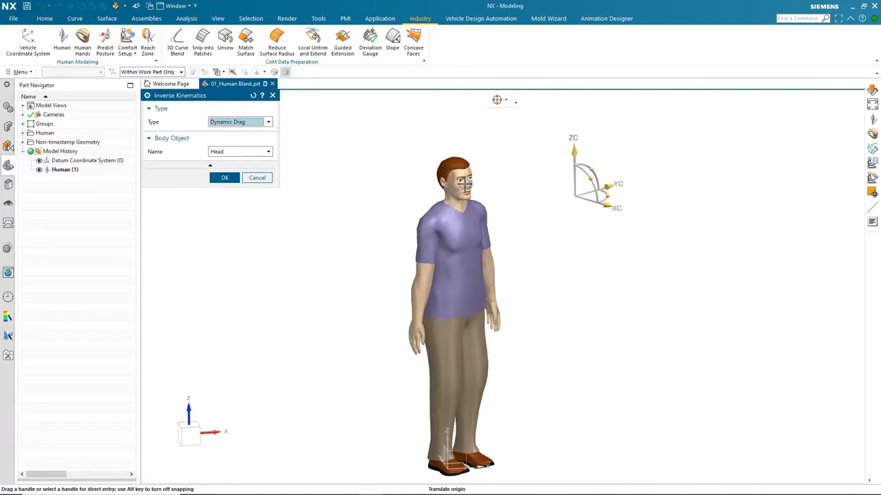
scroll(596, 220, "down", 2)
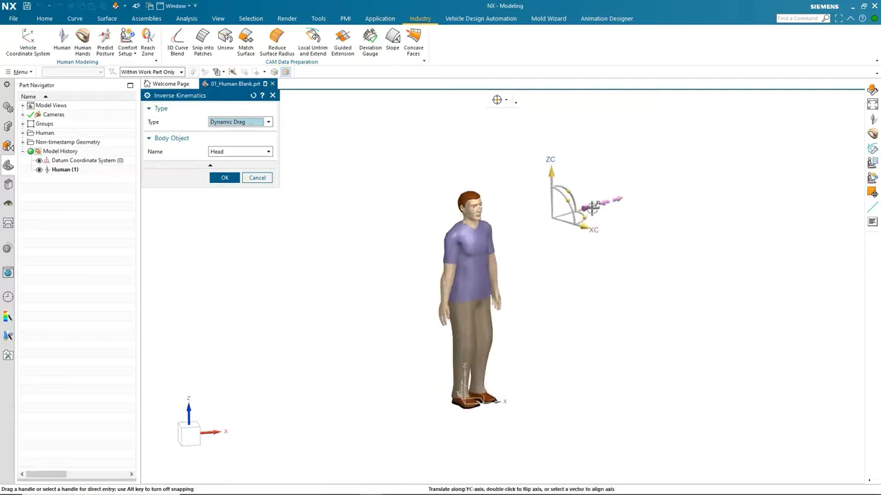
left_click_drag(593, 207, 752, 136)
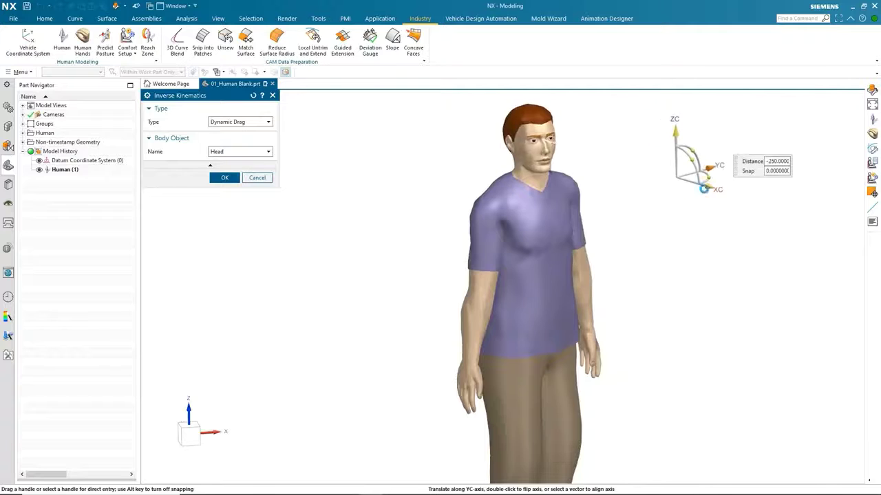
left_click_drag(704, 189, 697, 201)
middle_click_drag(564, 265, 678, 240)
left_click(688, 218)
middle_click_drag(495, 303, 363, 355)
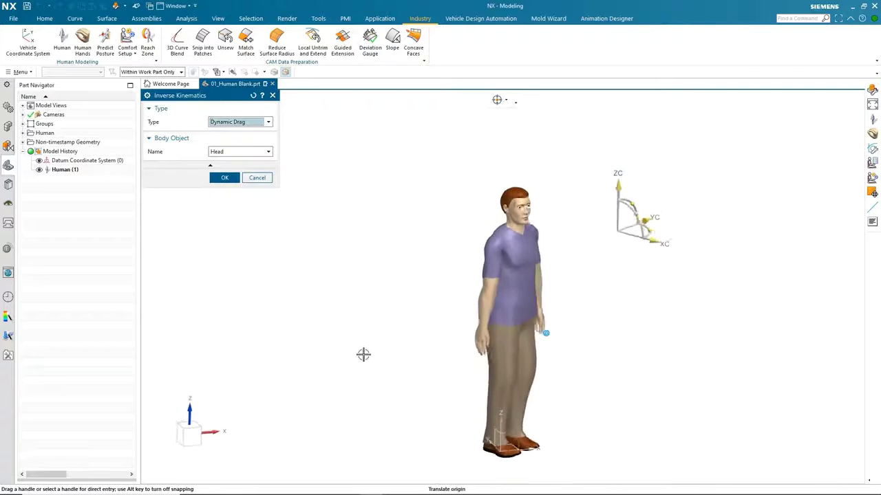
scroll(363, 354, "up", 5)
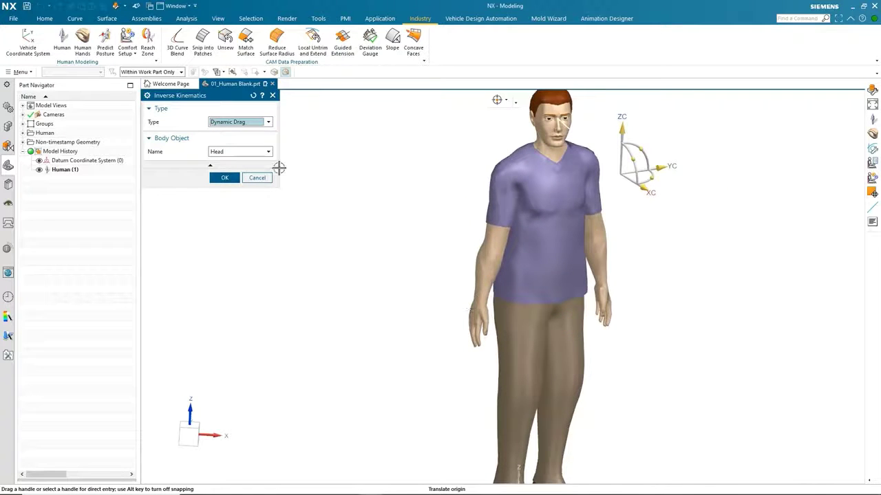
Switch the dynamic drag to the Left Hand and pull it along XC until the left arm reaches out in front
left_click(237, 152)
left_click(234, 170)
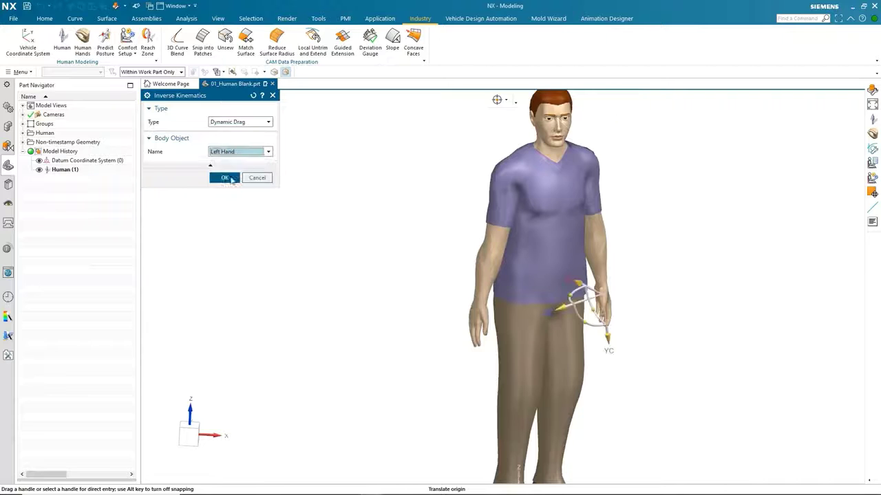
scroll(327, 277, "down", 3)
middle_click_drag(327, 277, 350, 283)
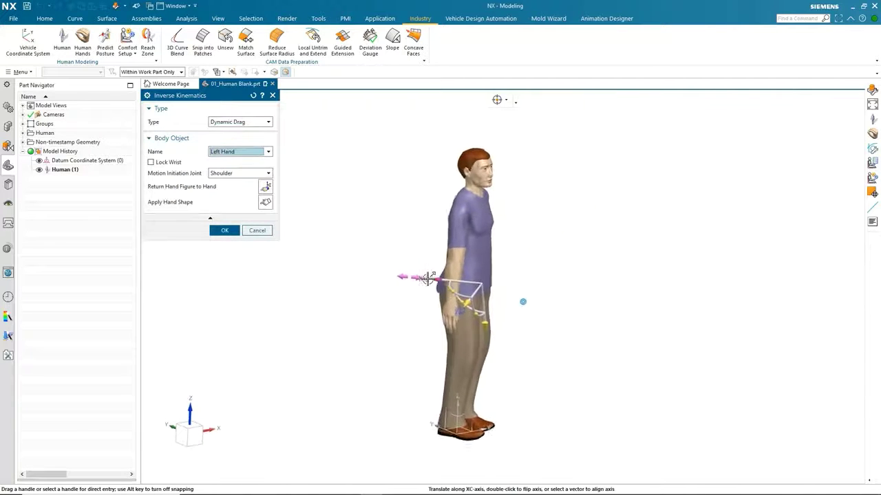
scroll(428, 277, "up", 2)
left_click_drag(423, 280, 730, 258)
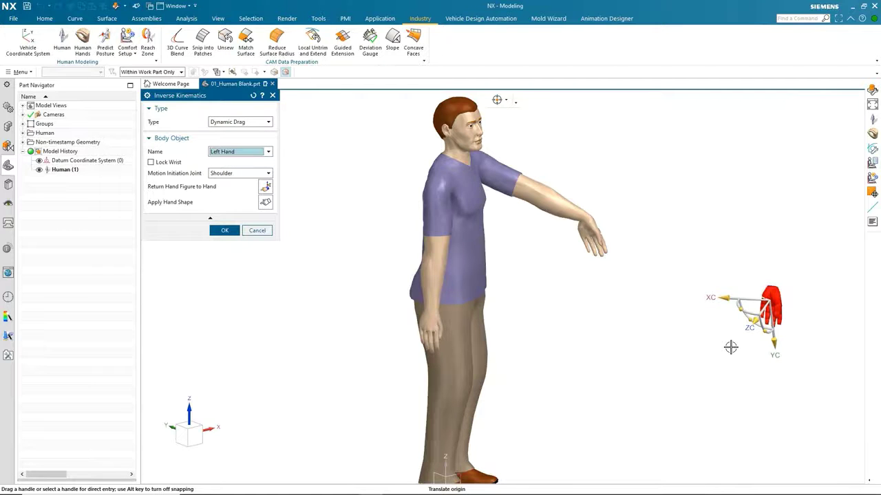
Rotate the left hand's target so the palm faces down and raise it along ZC until the arm is at shoulder height
mouse_move(730, 348)
middle_mouse_down()
mouse_move(721, 353)
mouse_move(694, 342)
mouse_move(723, 252)
middle_mouse_up()
scroll(722, 353, "up", 2)
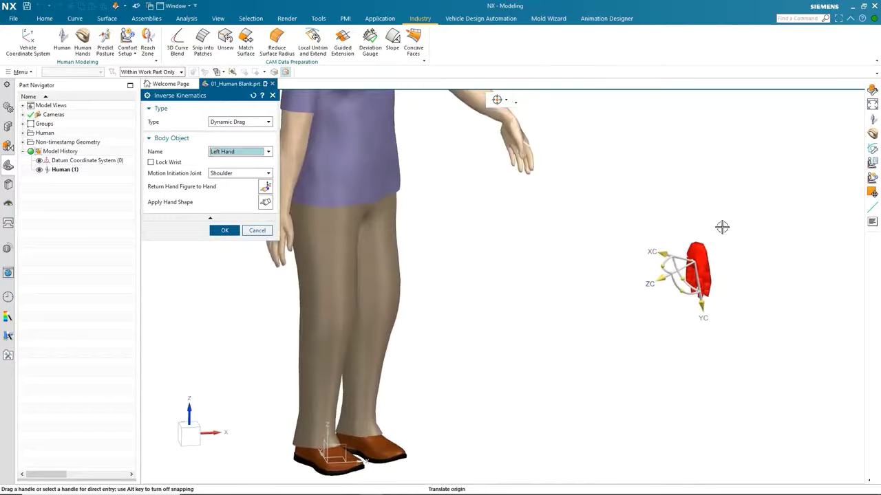
left_click_drag(659, 263, 692, 231)
mouse_move(613, 179)
middle_mouse_down()
mouse_move(625, 289)
mouse_move(670, 274)
middle_mouse_up()
left_click_drag(670, 274, 712, 268)
middle_click_drag(712, 268, 644, 324)
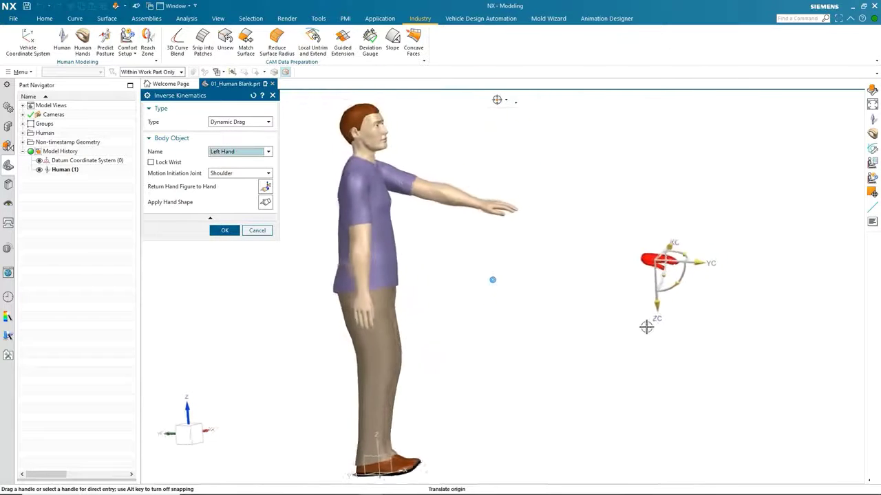
left_click_drag(653, 303, 638, 160)
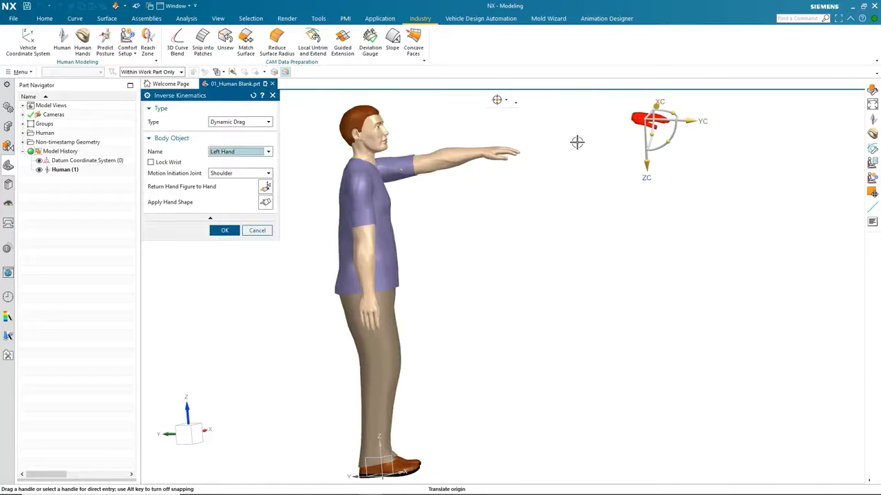
Move the left hand's target back along YC towards the body so that the elbow bends
middle_click_drag(702, 210, 704, 171)
left_click(686, 145)
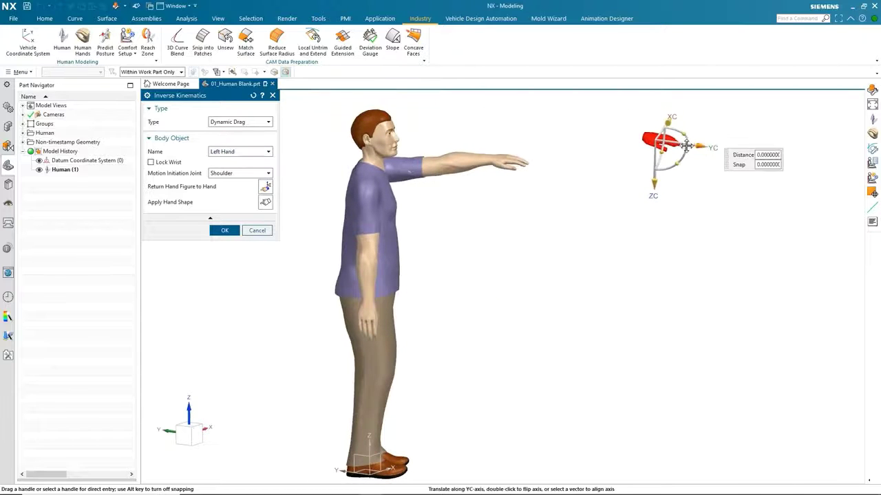
left_click_drag(686, 146, 478, 166)
middle_click_drag(488, 201, 509, 268)
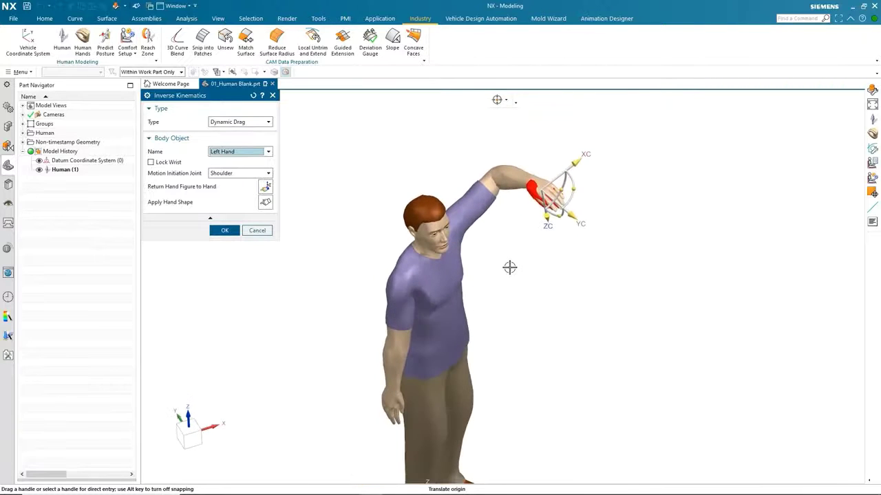
key("ctrl+z")
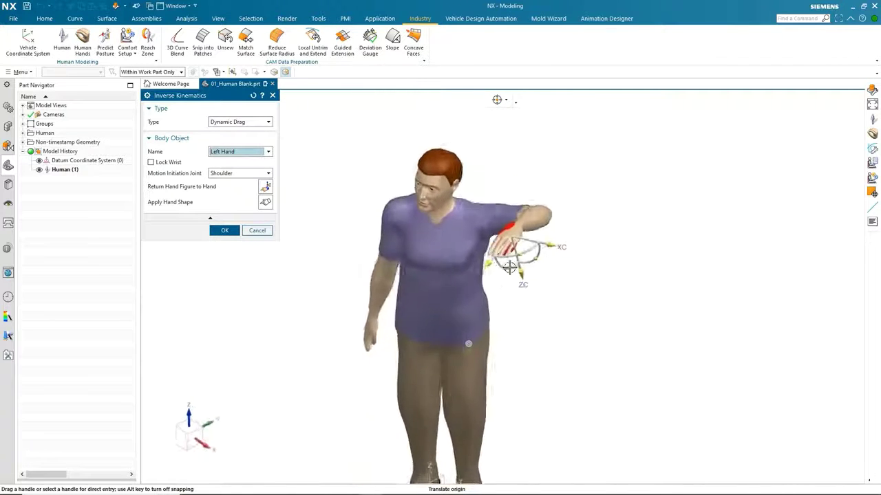
key("ctrl+z")
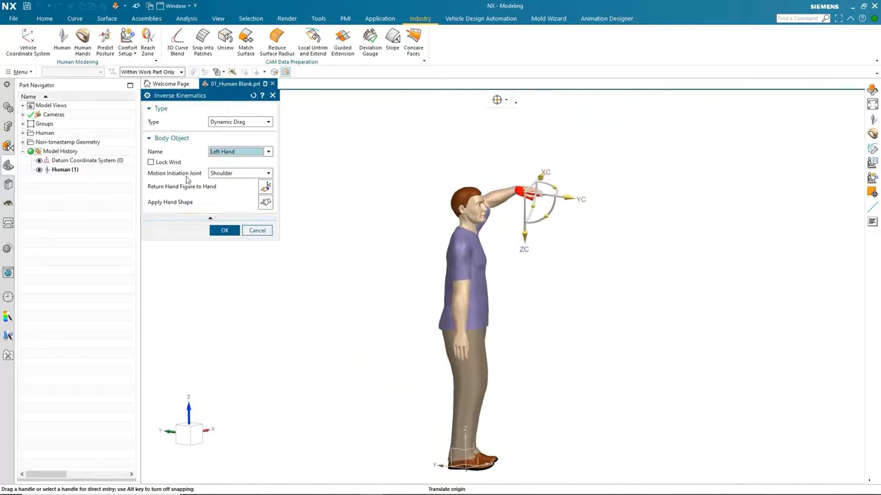
Set the Motion Initiation Joint to Waist and pull the left hand forward so the torso leans with the arm
left_click(236, 176)
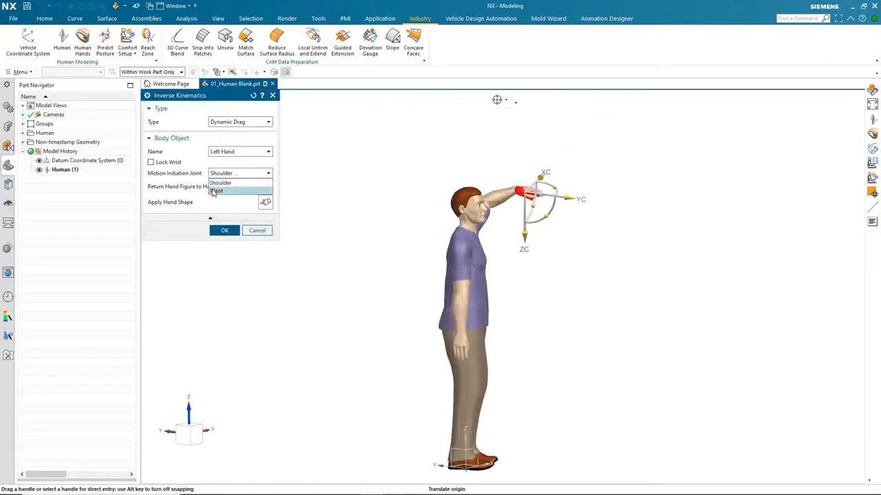
left_click(230, 191)
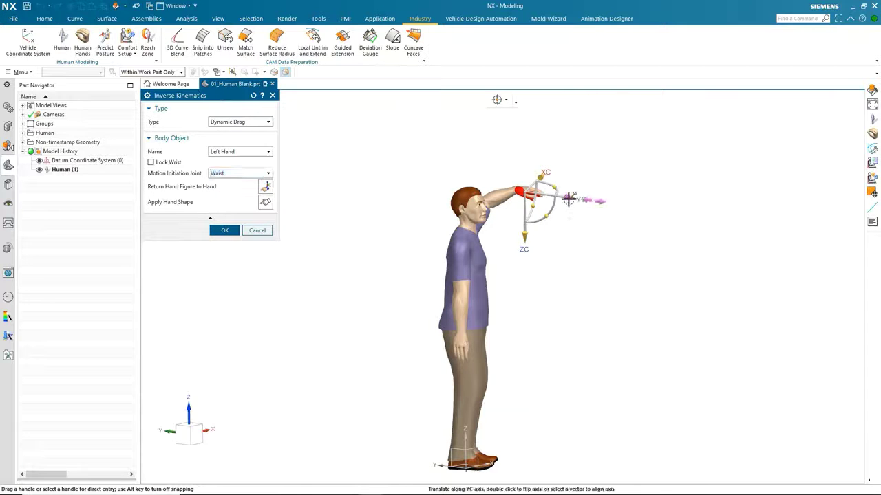
left_click_drag(569, 200, 548, 273)
scroll(497, 309, "up", 5)
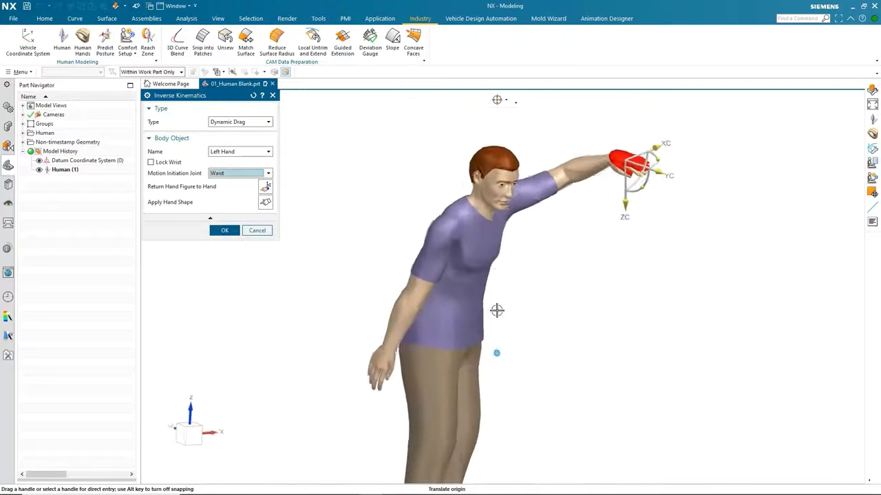
Open the Hand Shape Library for the left hand and apply the fingers_spread shape followed by ring_pull
left_click(265, 204)
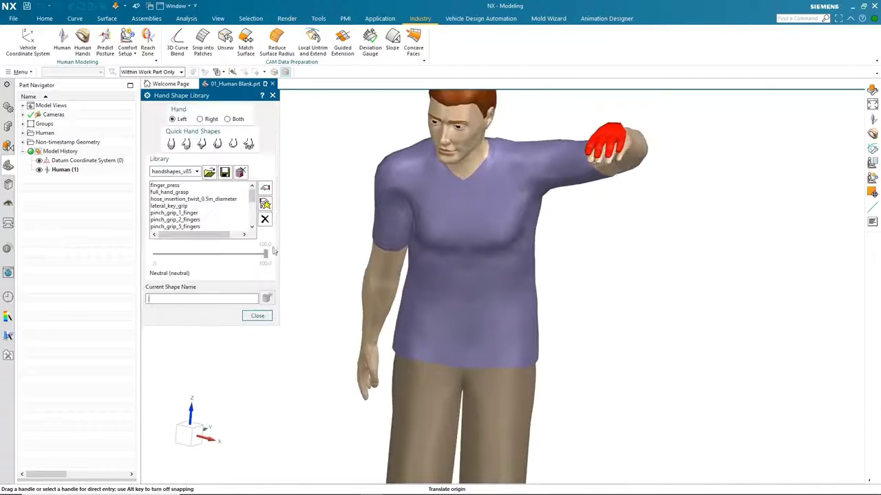
scroll(541, 304, "up", 3)
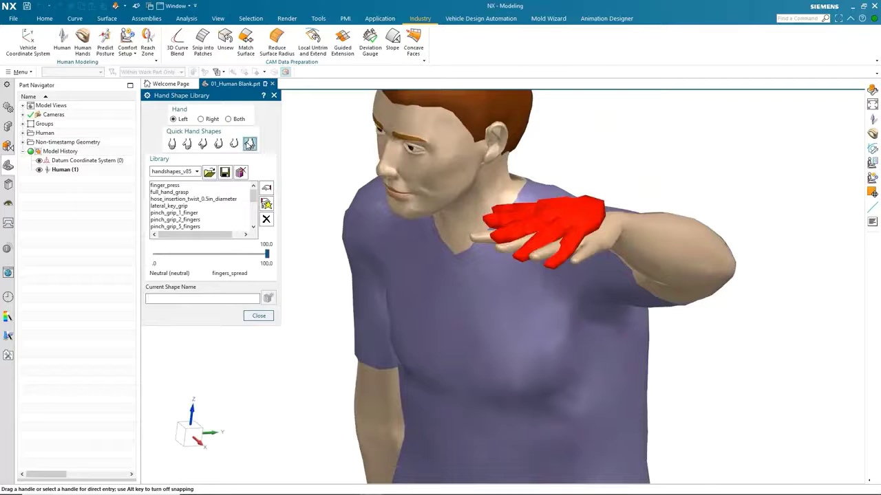
left_click_drag(251, 196, 252, 207)
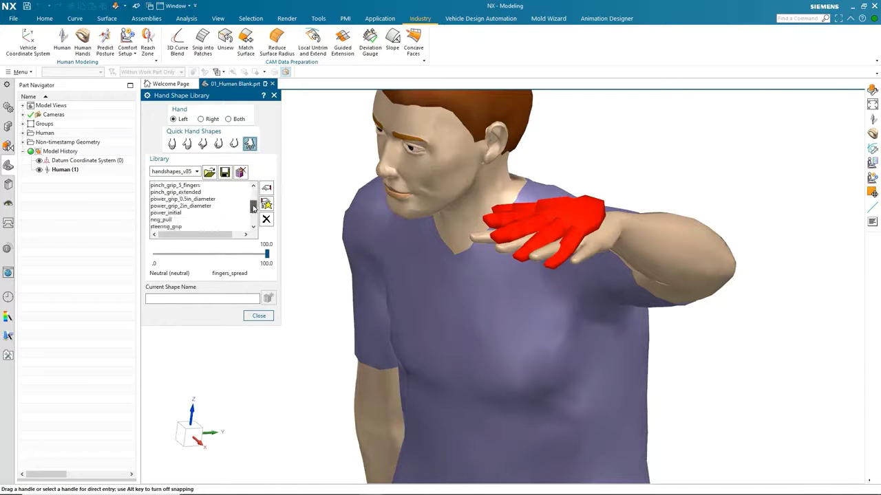
left_click(163, 221)
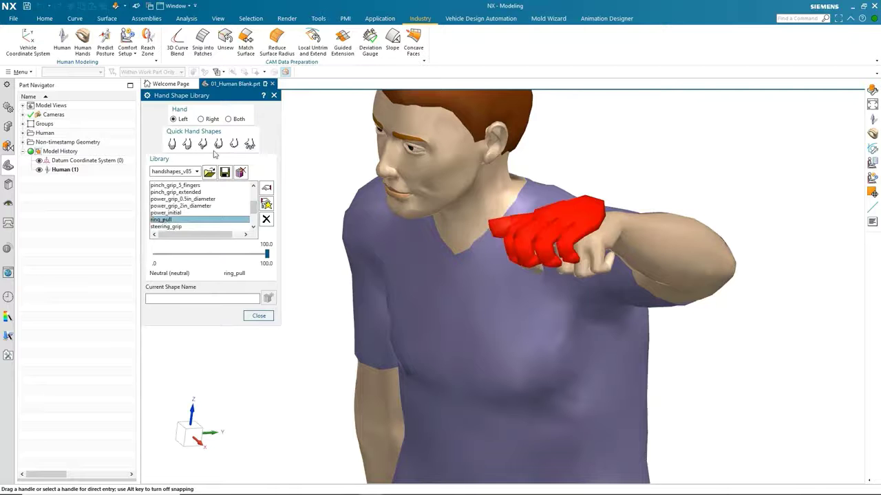
Give the left hand the fist quick shape at 71.4 between neutral and full, and close the Hand Shape Library
left_click(234, 143)
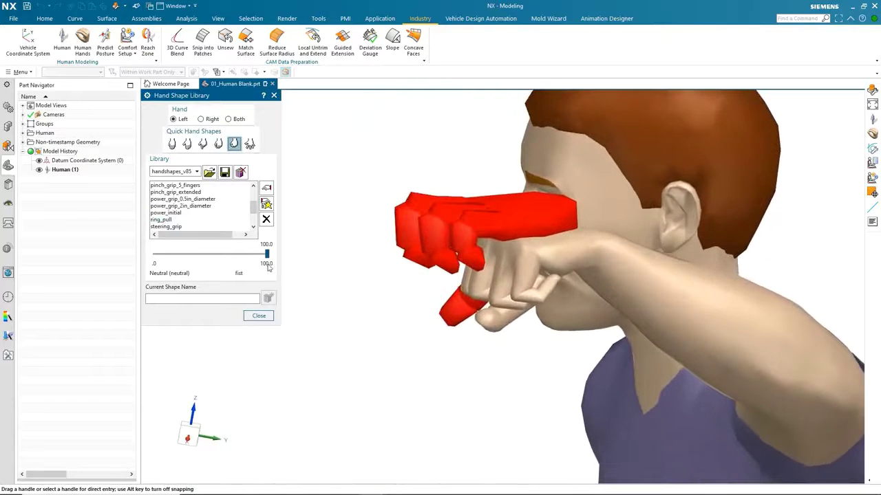
mouse_move(267, 254)
left_mouse_down()
mouse_move(145, 262)
mouse_move(272, 257)
left_mouse_up()
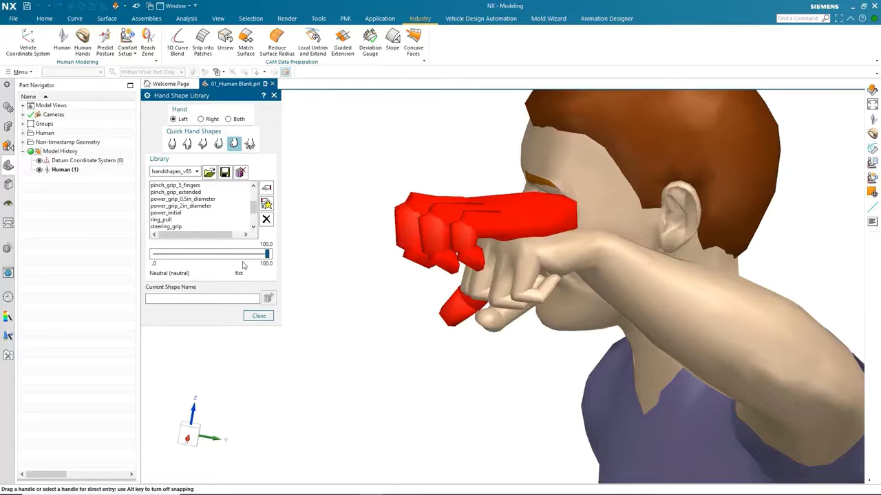
left_click_drag(266, 254, 237, 251)
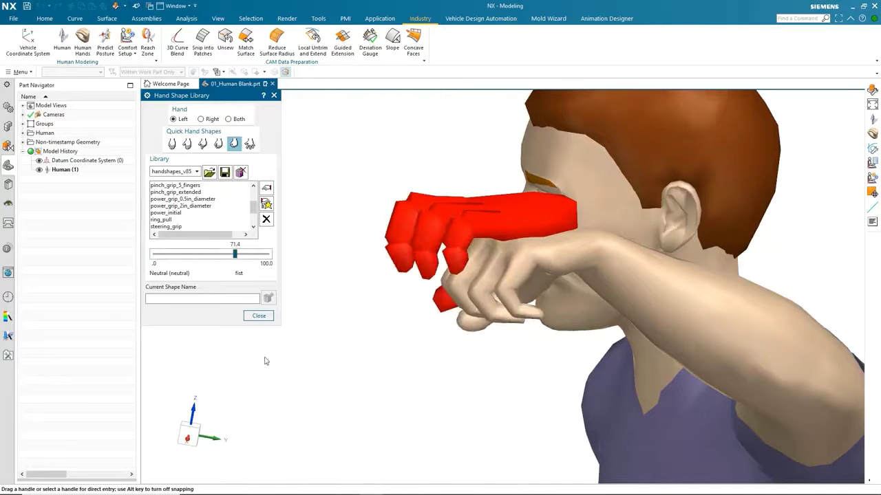
left_click(259, 315)
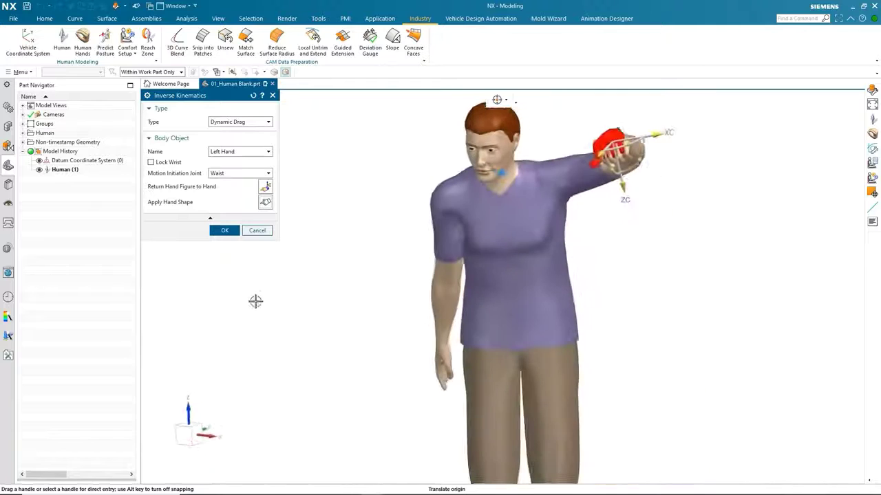
Accept the Inverse Kinematics posture and finish editing the human
left_click(224, 230)
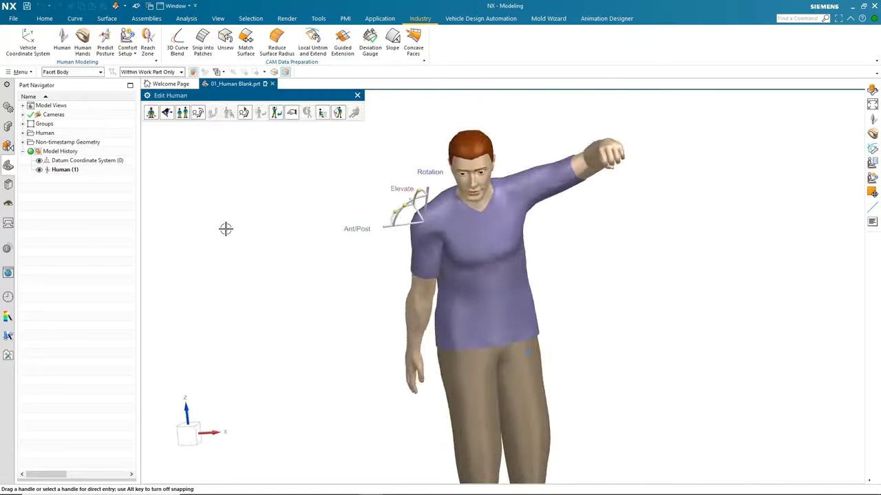
left_click(357, 96)
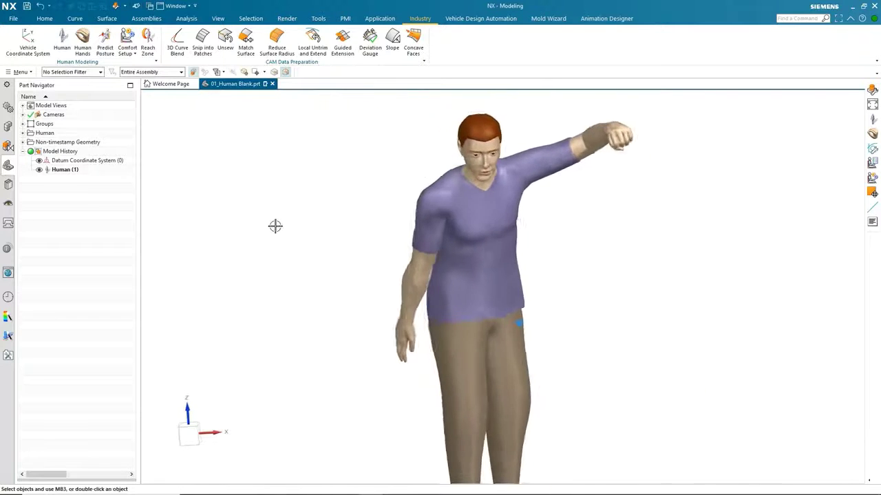
Hide the manikin and create a female right hand with forearm, 1 mm gloves, the ANSUR database, and 95% length and breadth
left_click(39, 170)
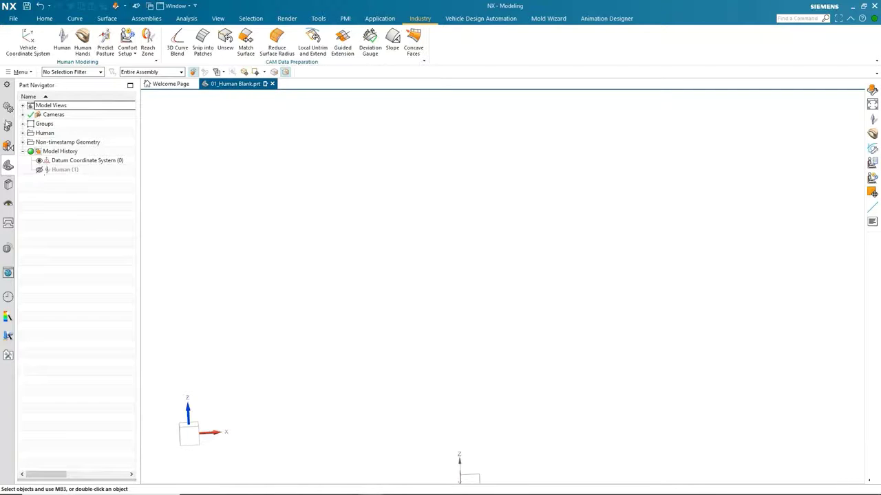
left_click(83, 42)
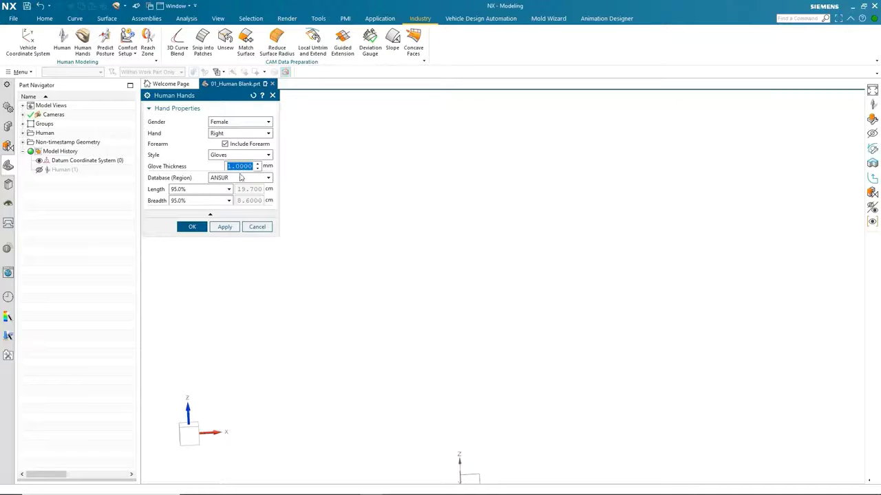
left_click(242, 179)
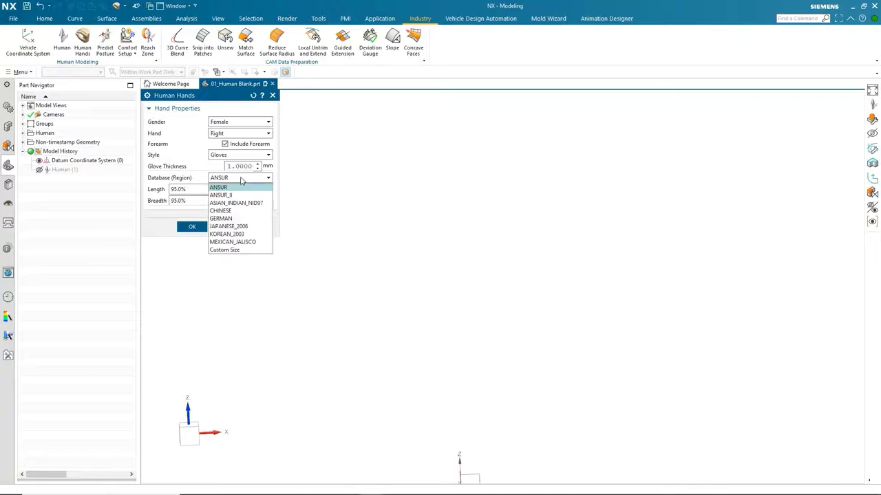
left_click(241, 180)
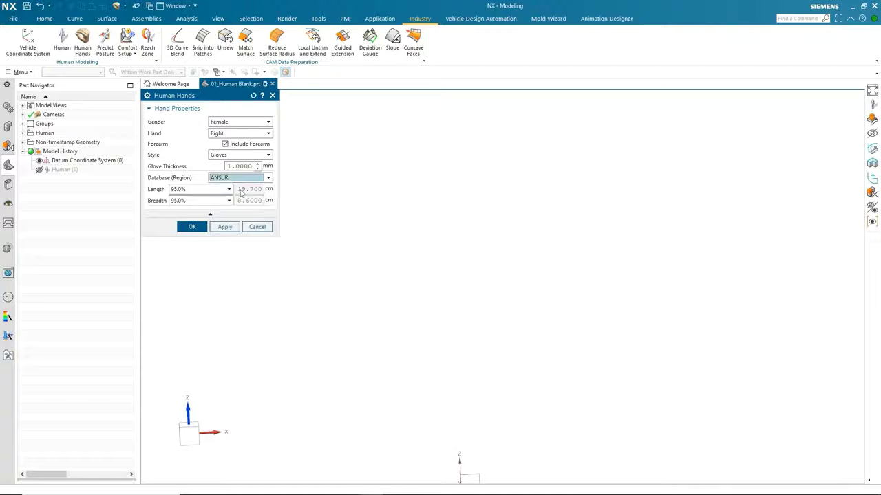
left_click(196, 227)
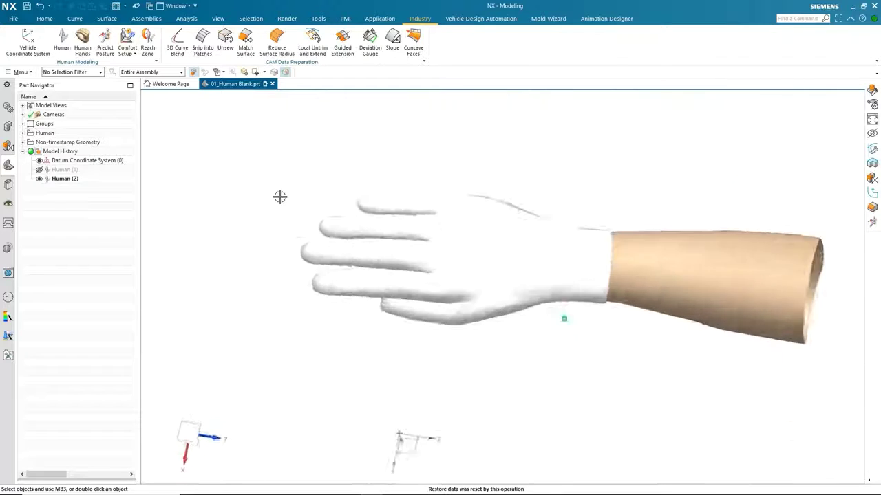
Open the gloved hand for editing and apply the maximum_grip hand shape
left_click(495, 197)
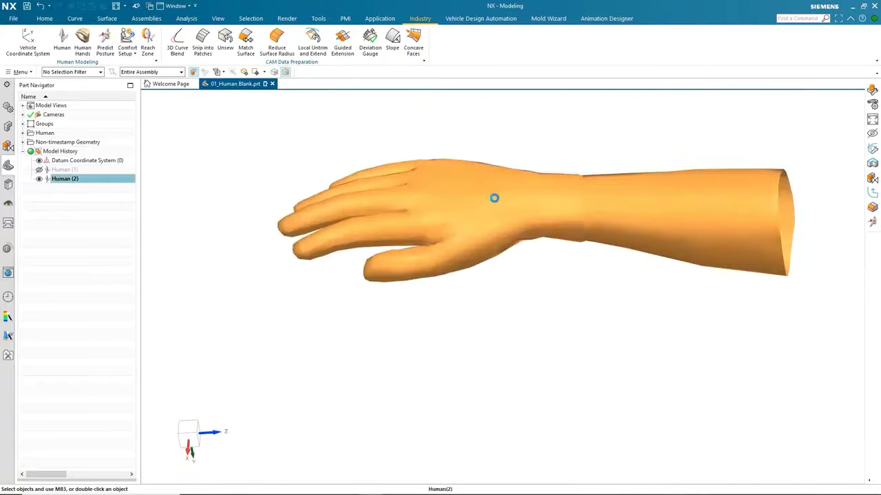
double_click(494, 198)
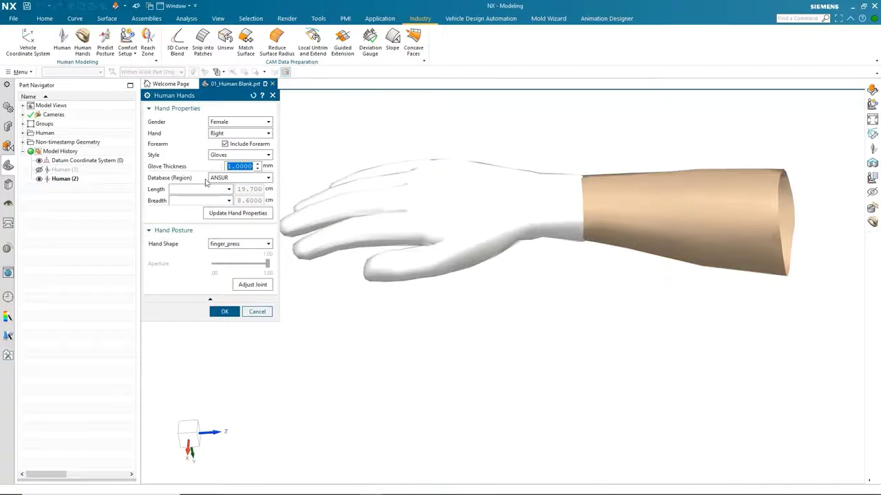
left_click(241, 246)
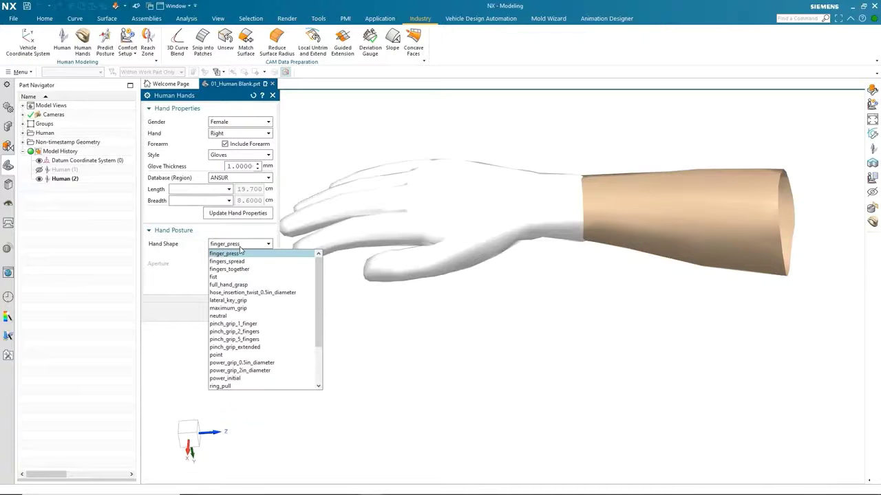
left_click(242, 309)
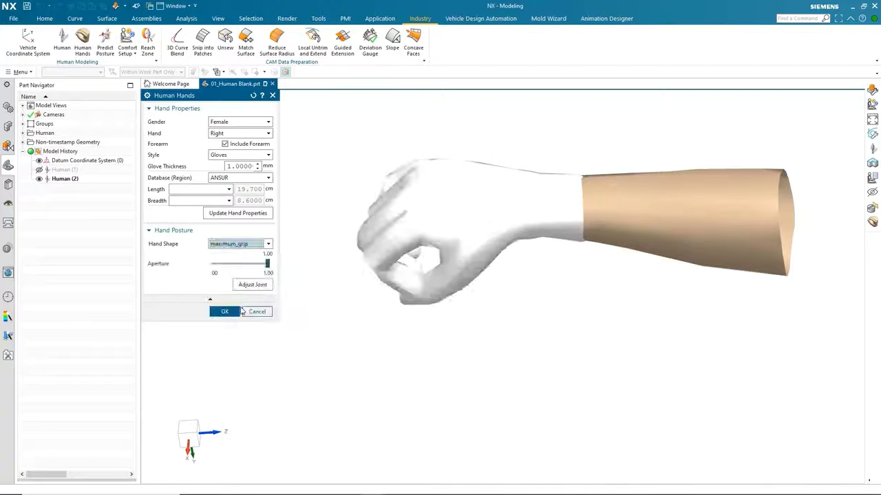
Change the gloved hand's shape to pinch_grip_2_fingers, set its aperture to .66, and accept the edit
left_click(268, 246)
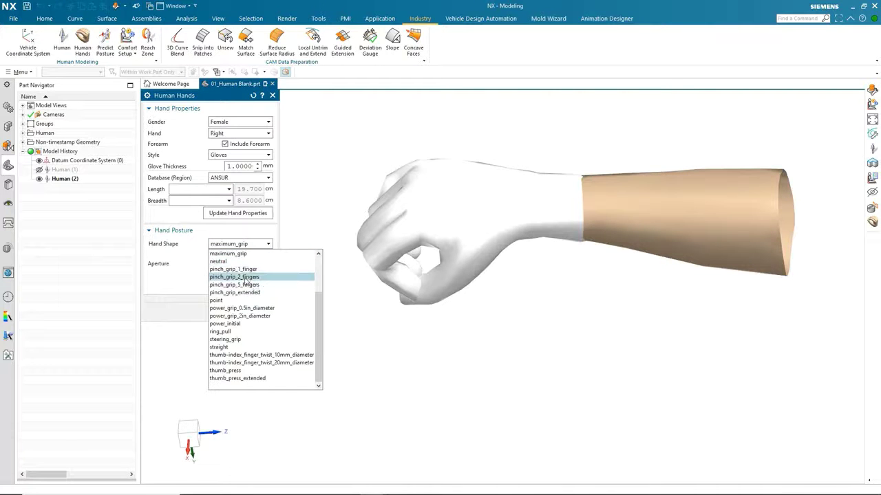
left_click(234, 276)
middle_click_drag(536, 317, 530, 432)
middle_click_drag(270, 295, 281, 290)
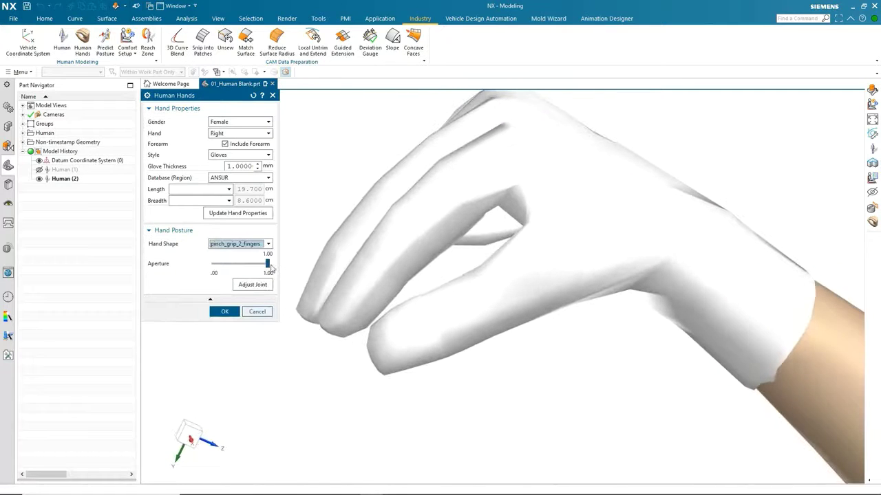
left_click_drag(267, 264, 249, 264)
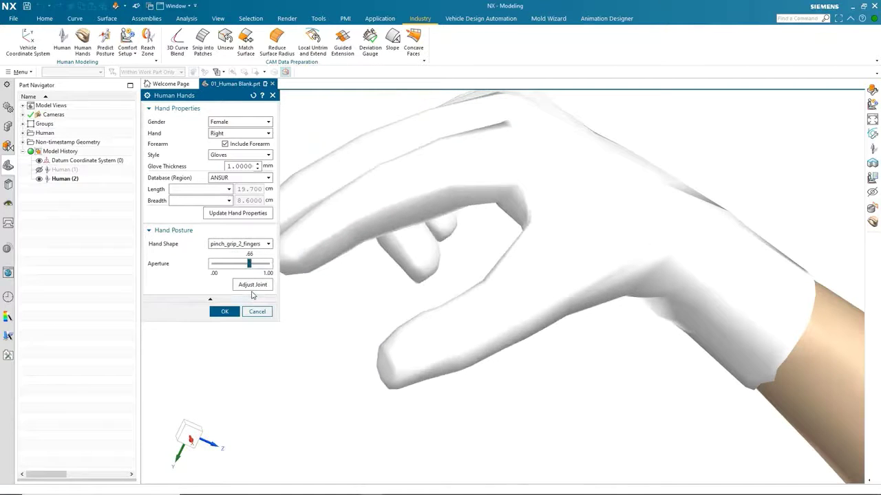
left_click(227, 311)
key("ctrl+f")
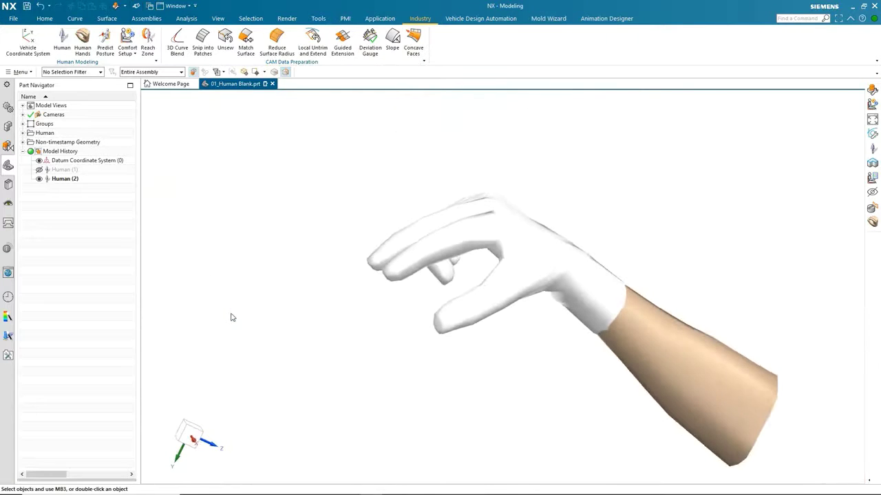
Open the recent part 02_Active Reach.prt with the cabinet and standing manikin
left_click(8, 296)
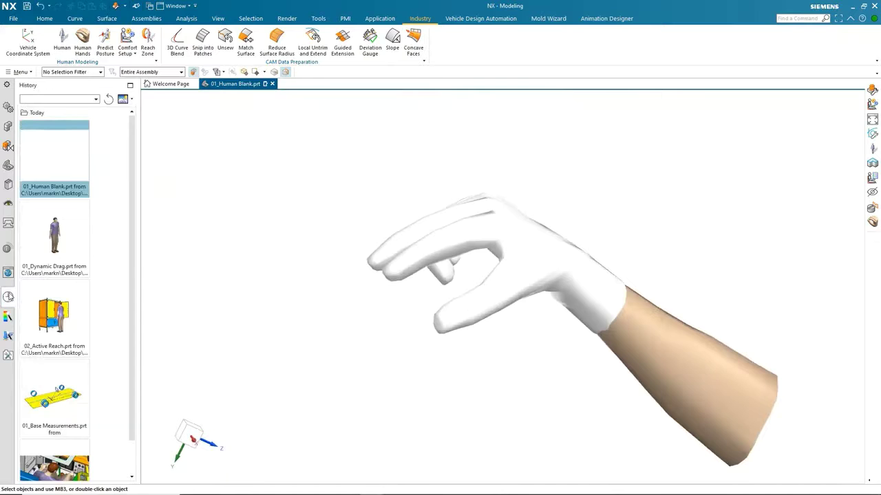
left_click(58, 303)
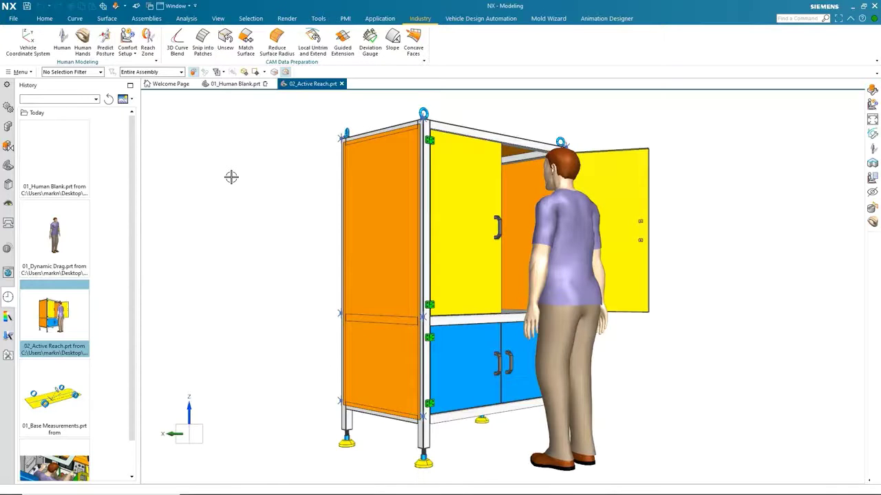
middle_click_drag(194, 211, 203, 243)
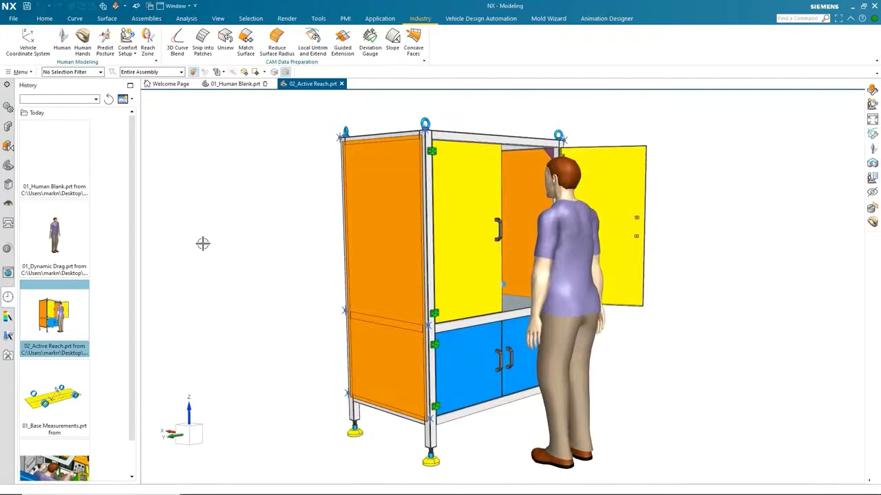
Edit the manikin beside the cabinet and set its Inverse Kinematics type to Active Reach
left_click(559, 271)
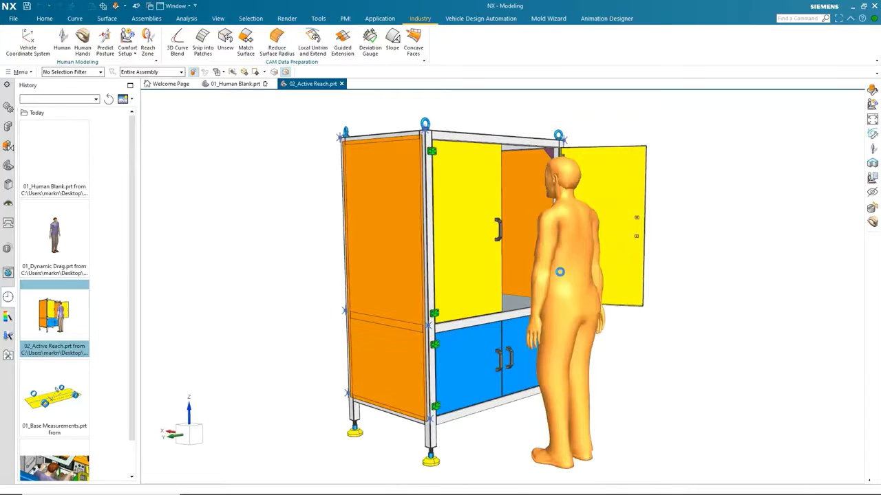
double_click(559, 271)
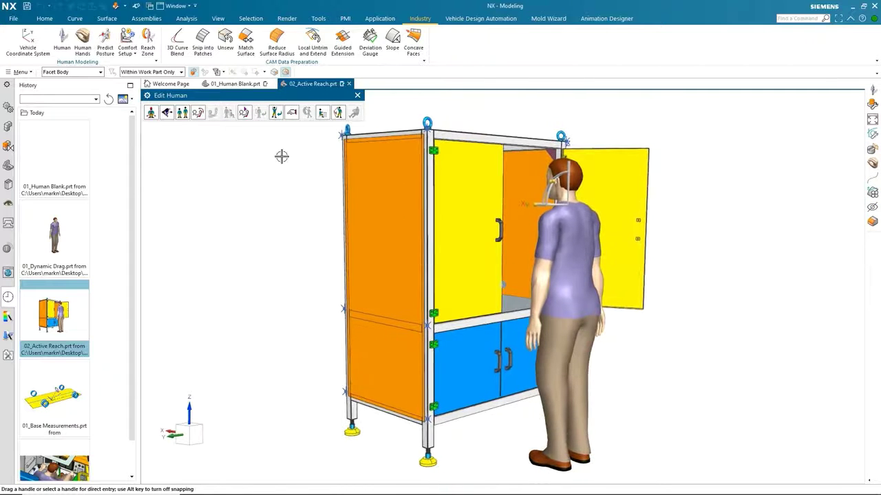
left_click(338, 113)
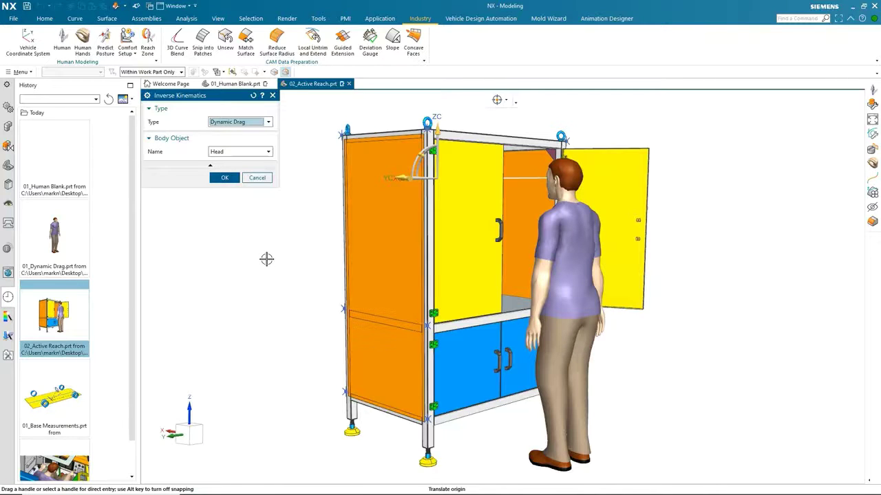
left_click(269, 122)
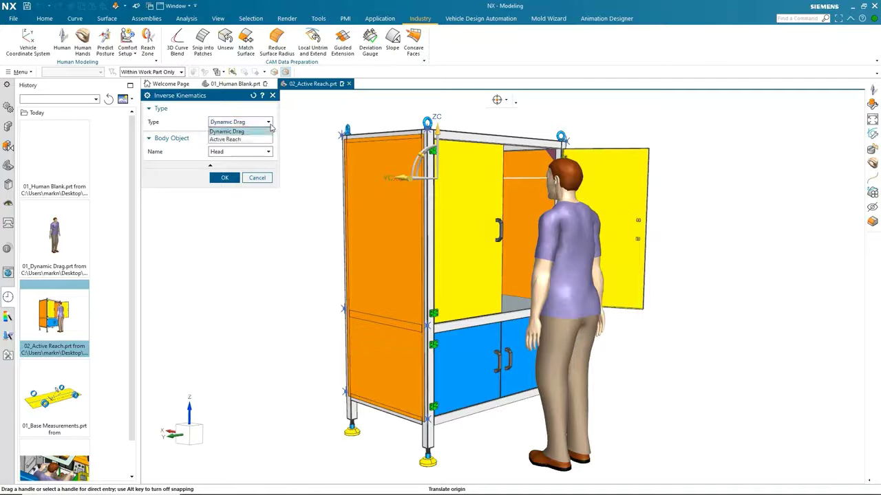
left_click(249, 138)
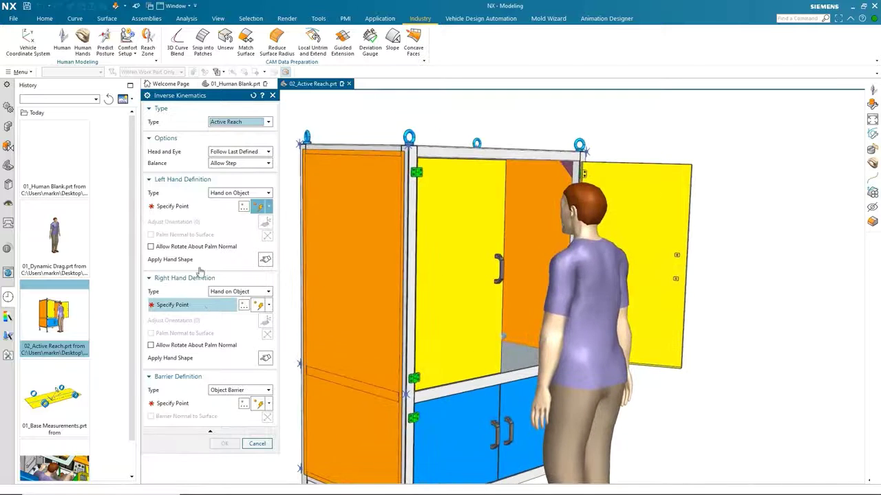
Place the left hand's target with a Point on Face on the grip of the upper yellow door's handle
left_click(215, 208)
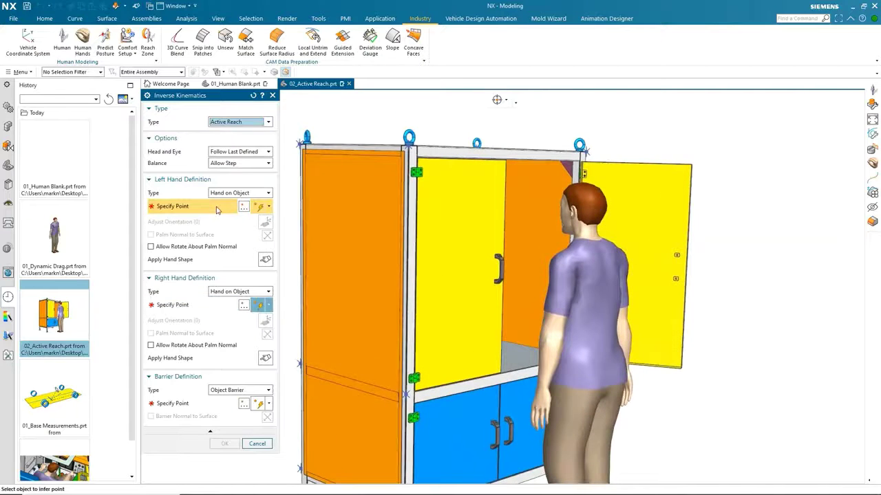
left_click(269, 207)
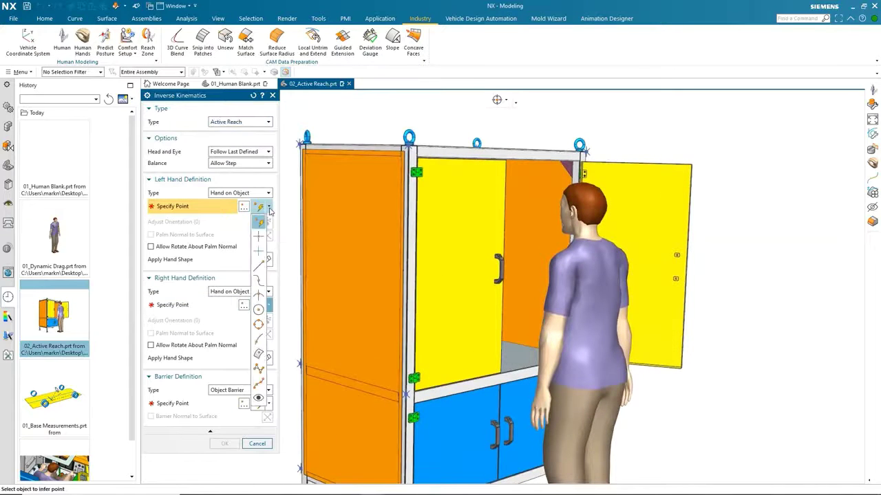
left_click(258, 354)
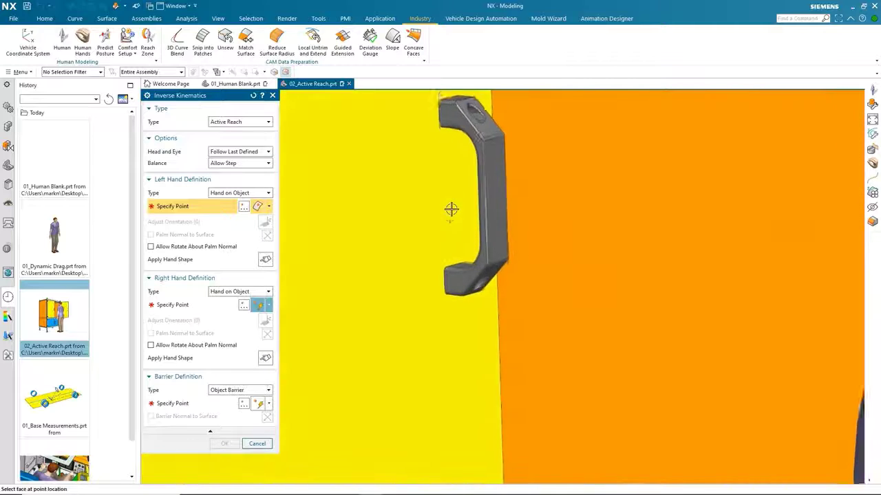
left_click(452, 210)
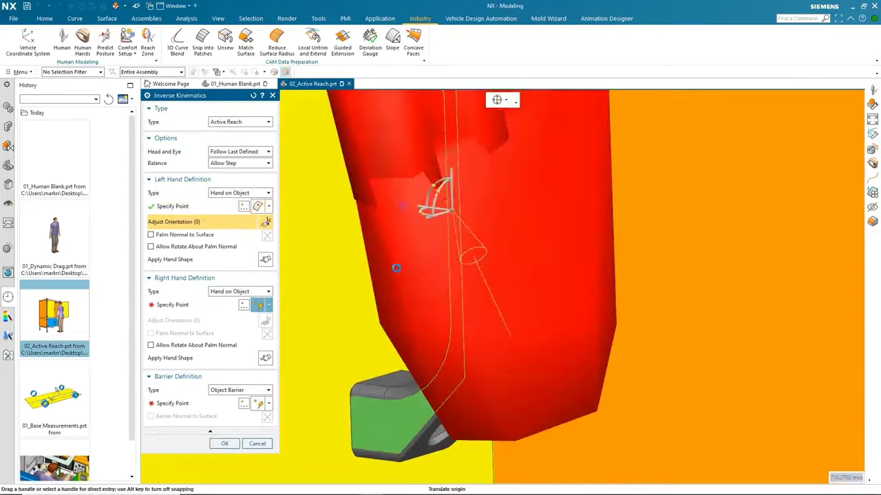
Enable Palm Normal to Surface and Allow Rotate About Palm Normal for the left hand, and rotate it so the fingers lie across the handle
left_click(151, 236)
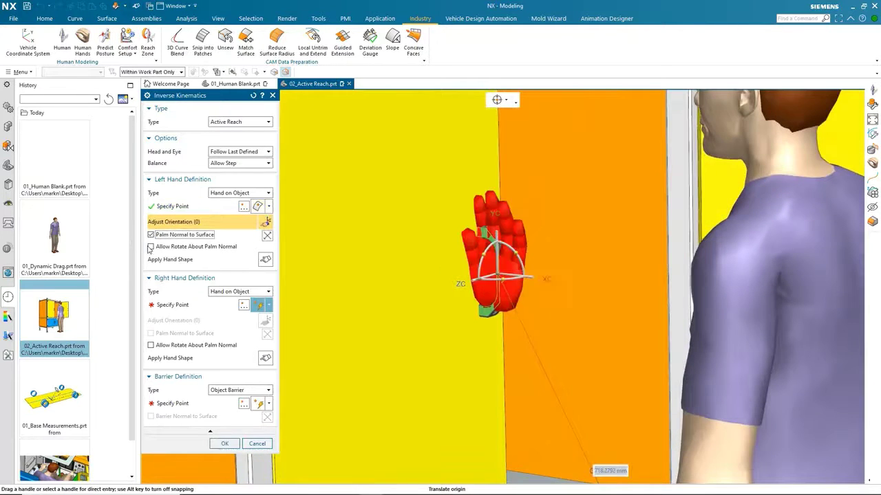
left_click(150, 247)
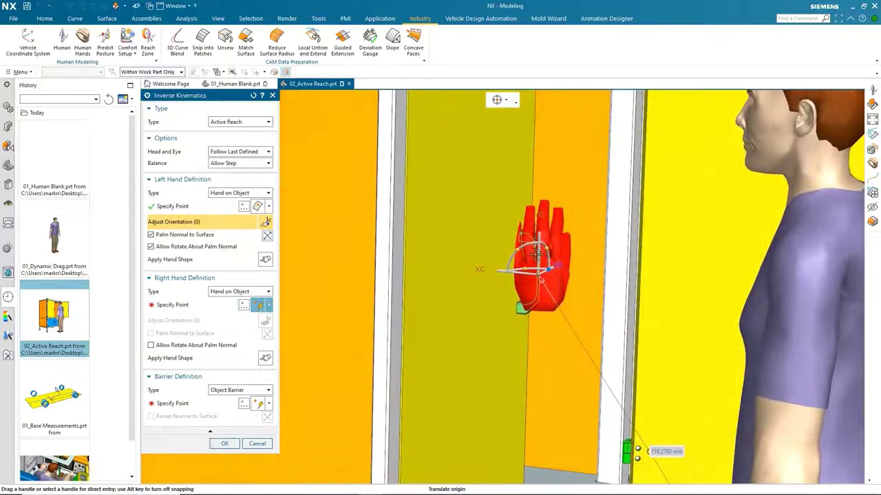
left_click_drag(516, 249, 489, 315)
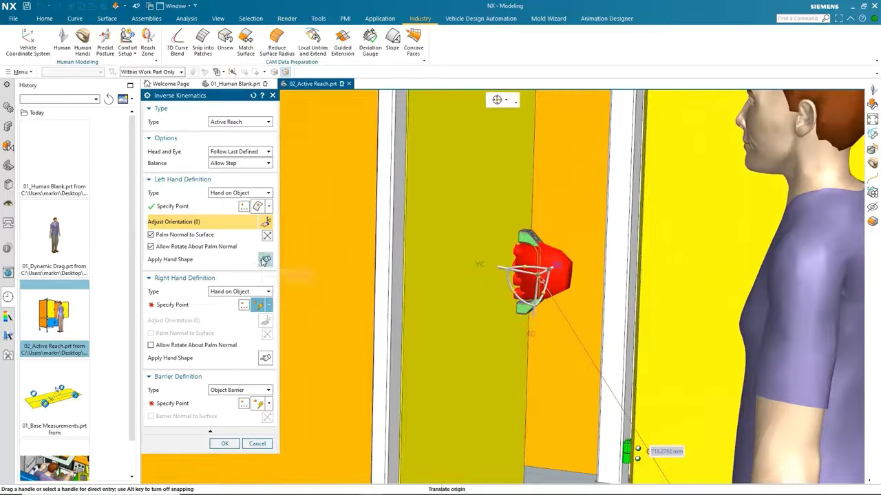
Give the left hand the quick shape with curled fingers and extended thumb, and accept the Active Reach posture
left_click(265, 260)
left_click(218, 143)
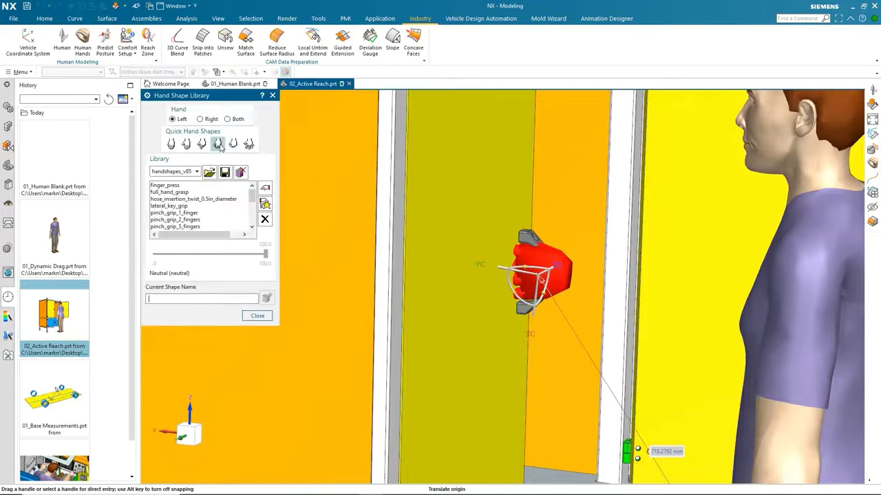
left_click(258, 316)
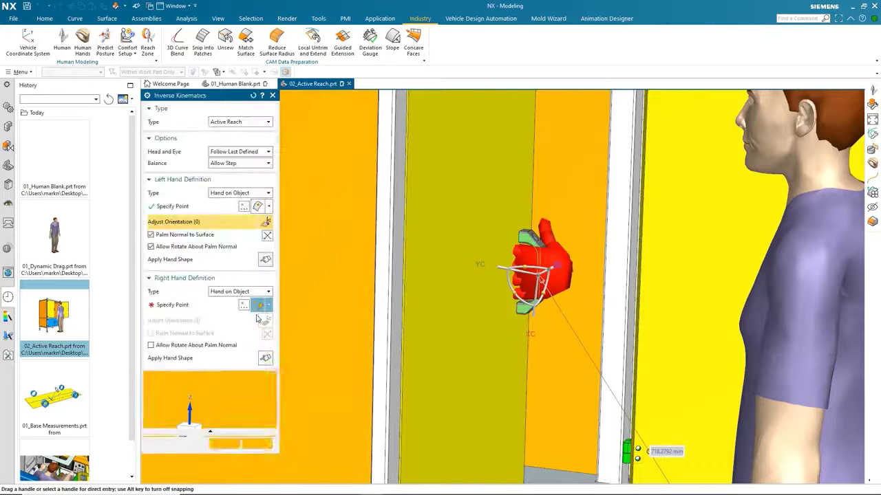
left_click(225, 443)
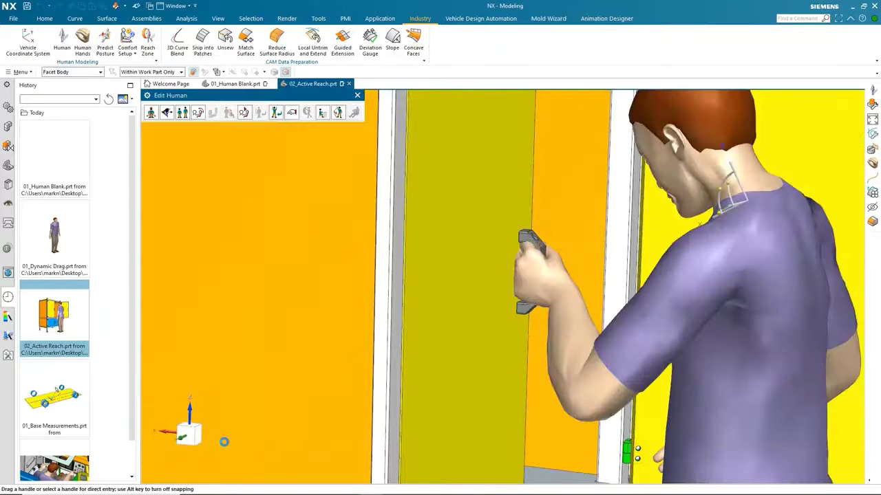
key("ctrl+f")
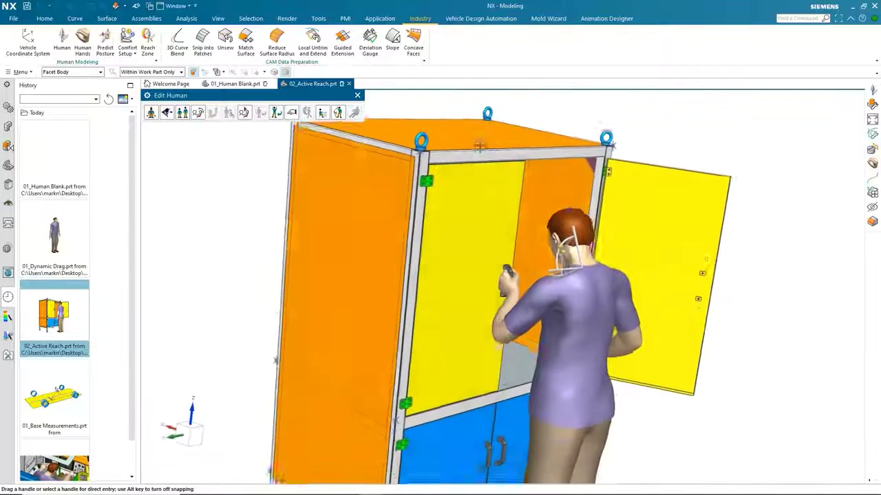
Start Inverse Kinematics again and move the left hand's target point to the cabinet's upper front frame beam above the yellow door
left_click(337, 112)
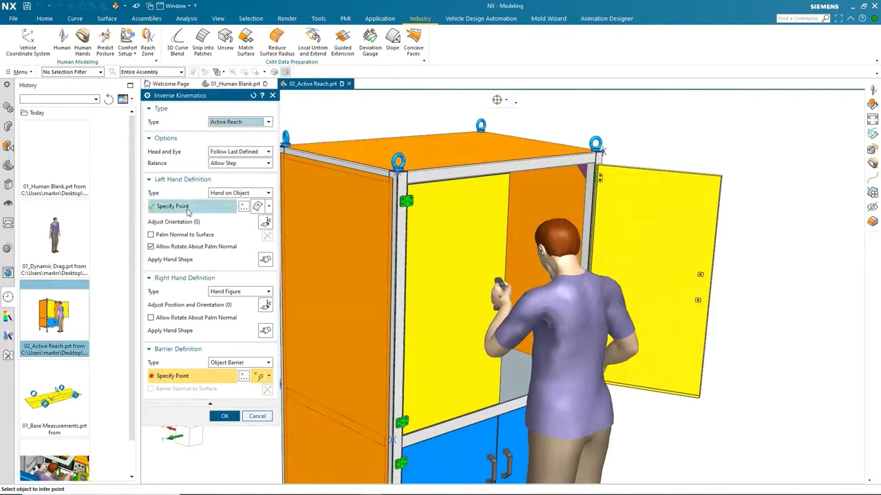
left_click(188, 207)
scroll(521, 256, "up", 5)
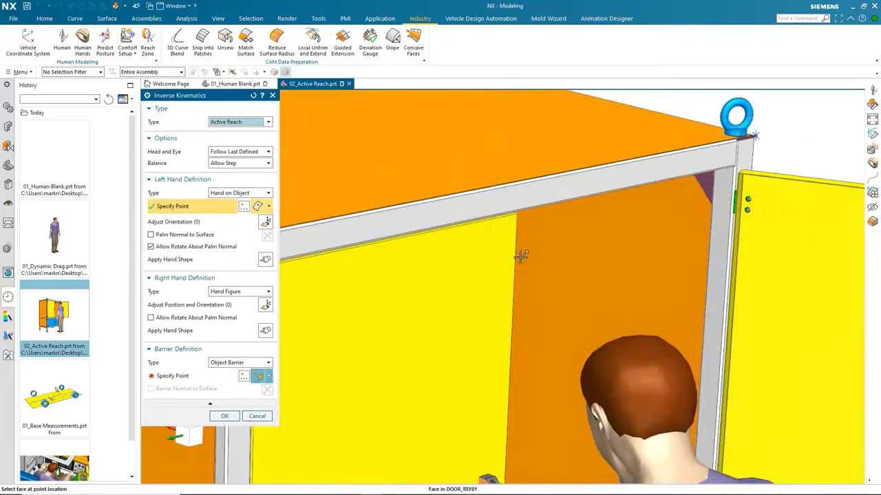
left_click(501, 193)
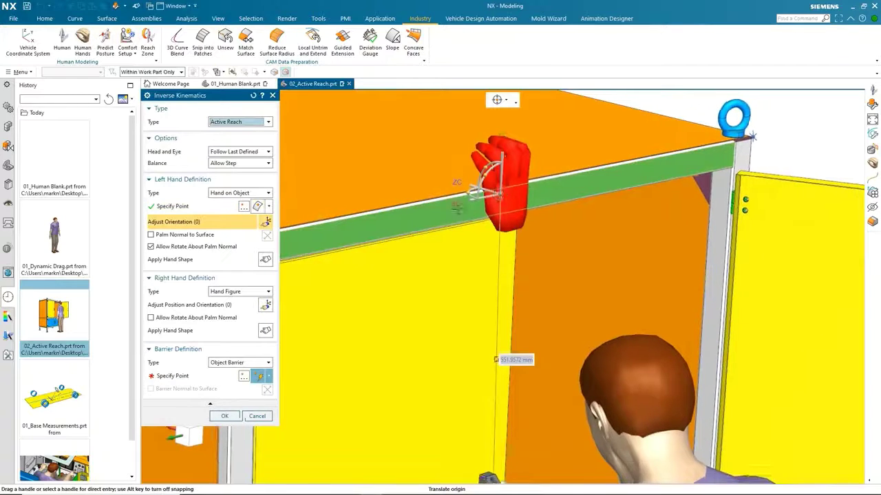
Give the left hand the flat fingers_together quick shape, accept the Active Reach posture, and finish editing the human
scroll(495, 359, "down", 5)
left_click(265, 259)
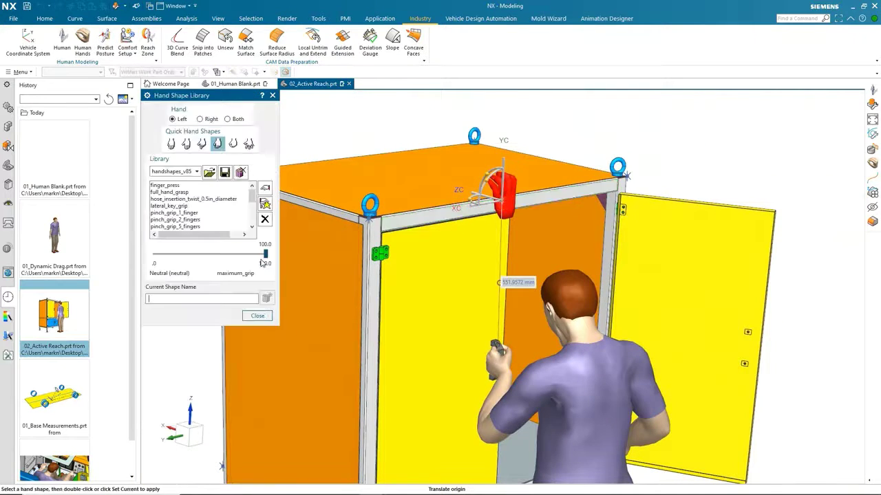
left_click(171, 144)
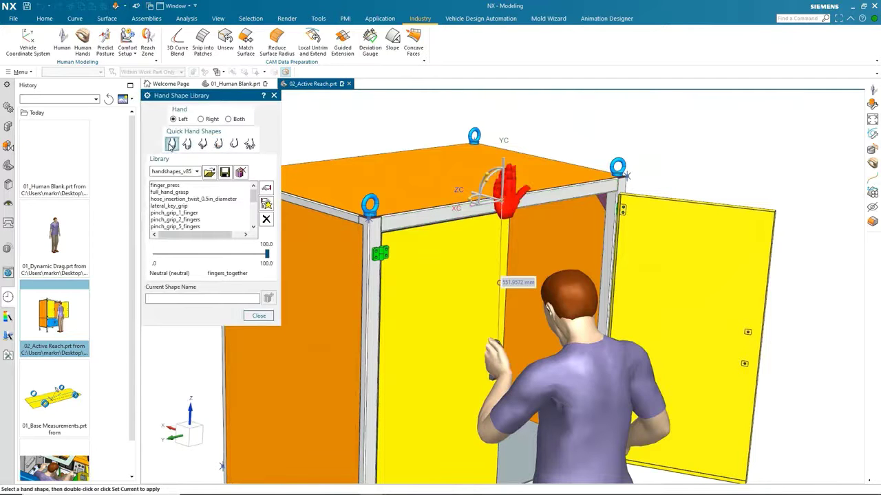
left_click(258, 315)
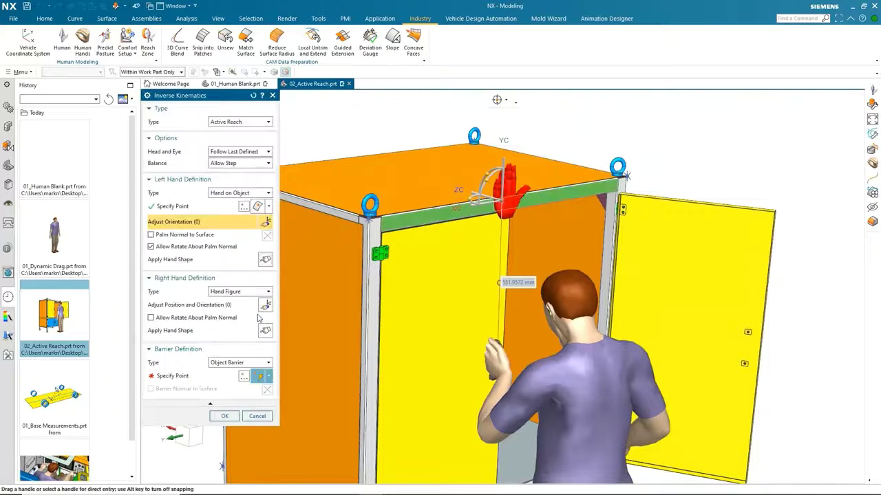
left_click(225, 416)
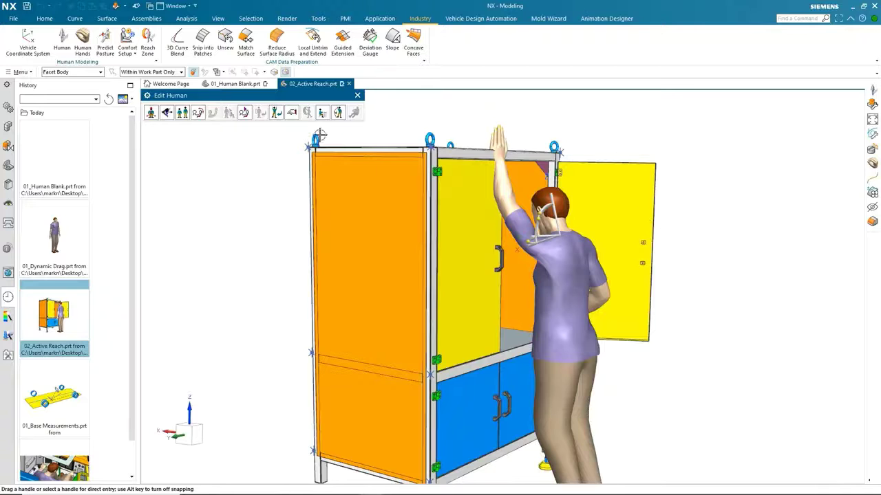
left_click(357, 95)
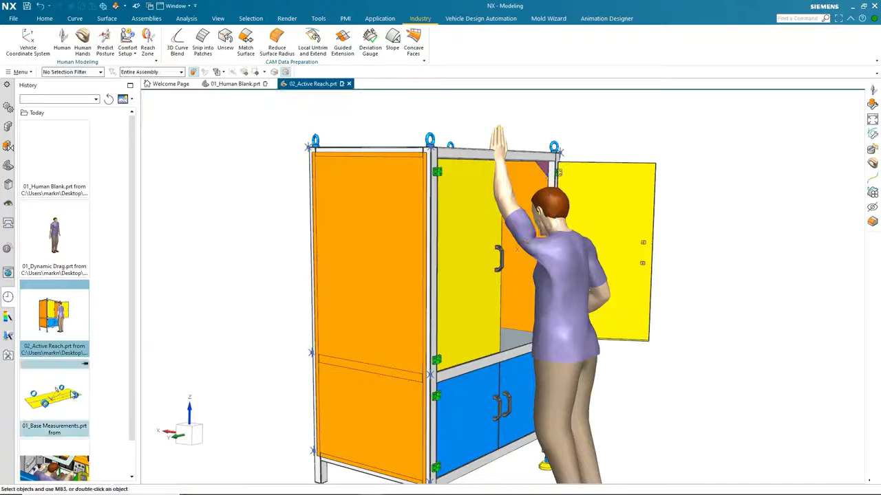
Open the 01_Base Measurements part and look over its layout and the vehicle design automation tools
left_click(54, 398)
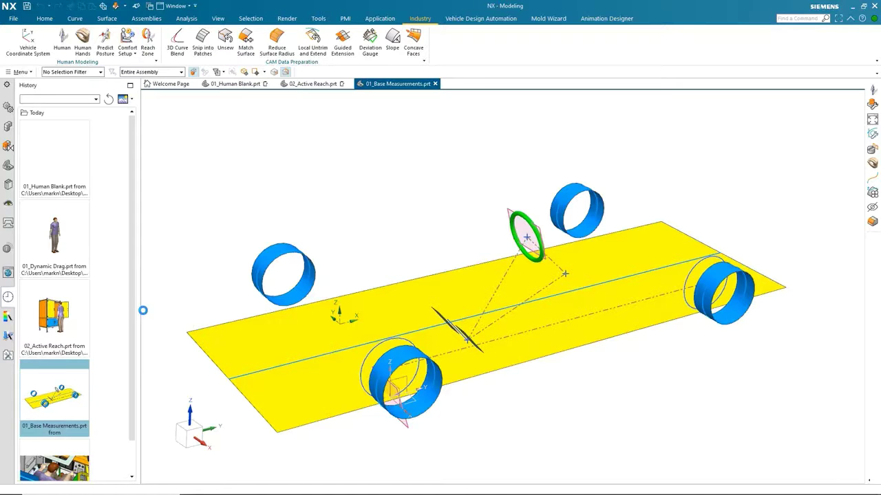
middle_click_drag(142, 310, 162, 318)
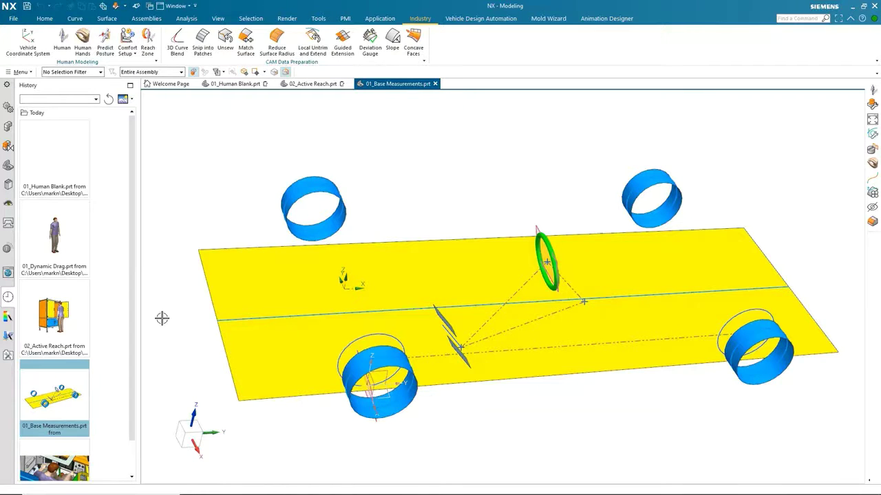
key("Home")
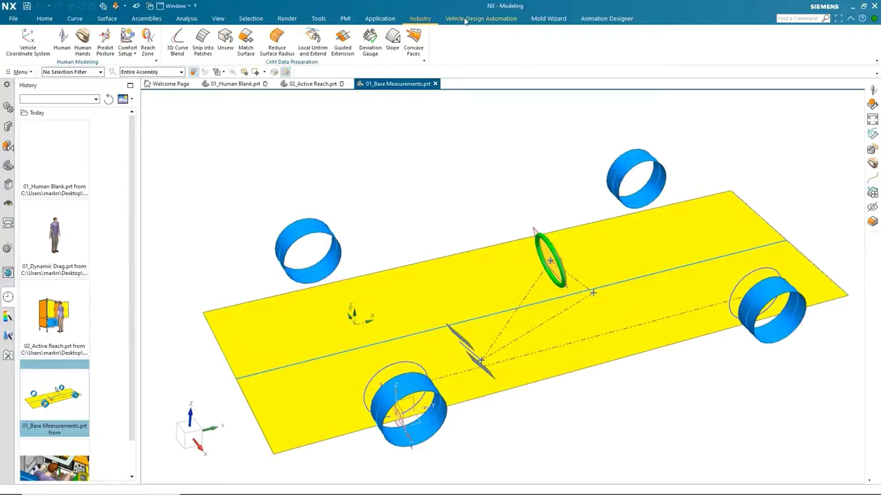
left_click(465, 20)
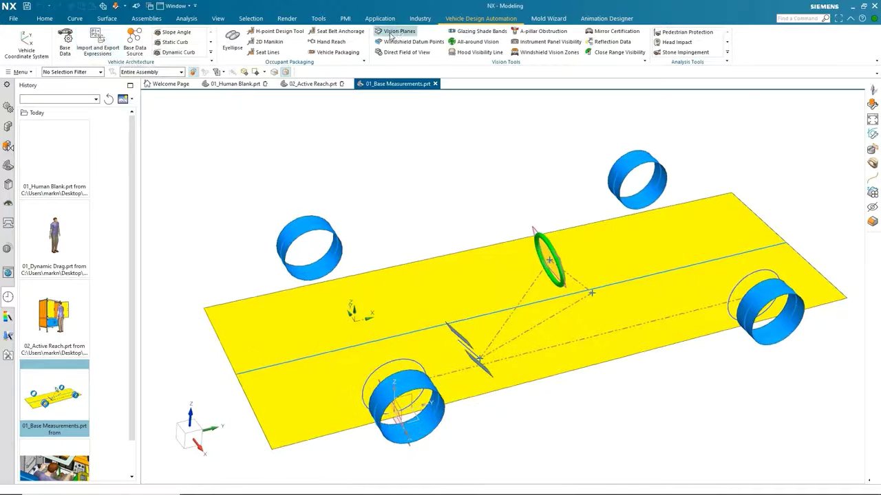
left_click(420, 18)
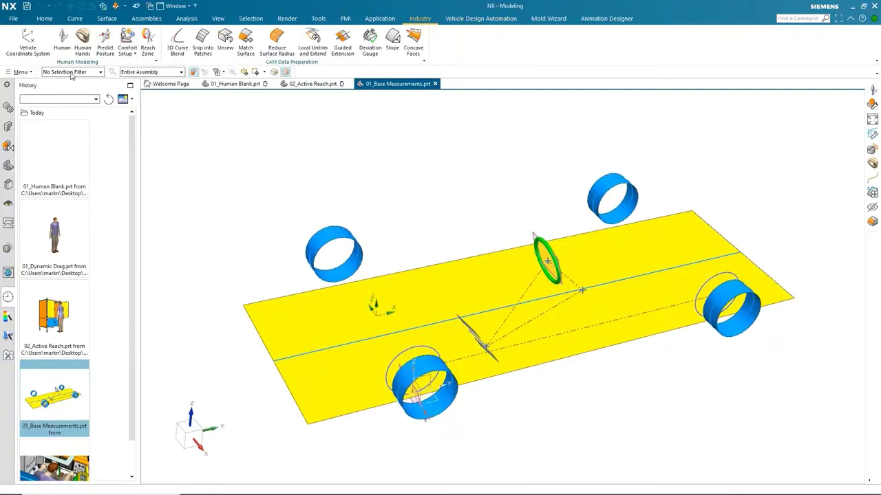
Create a clothed male human from the ANSUR database with 50% stature, Regress weight and Left Toe as reference point
left_click(63, 41)
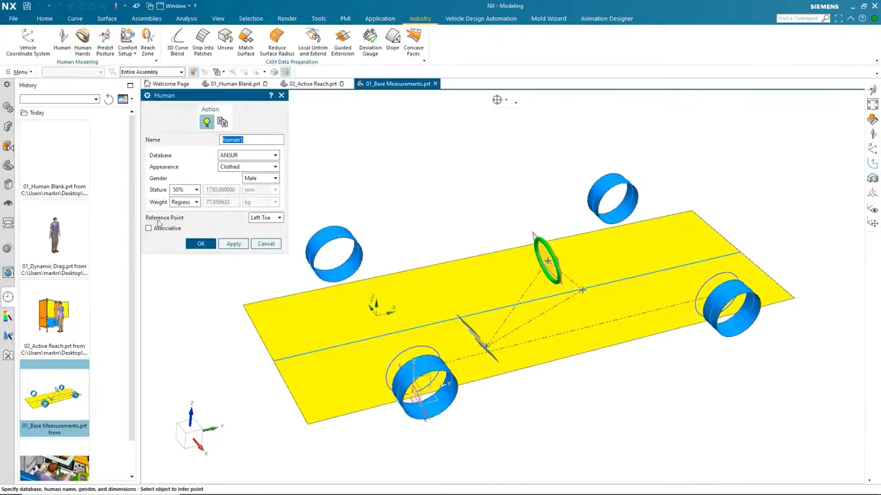
left_click(198, 243)
key("ctrl+alt+r")
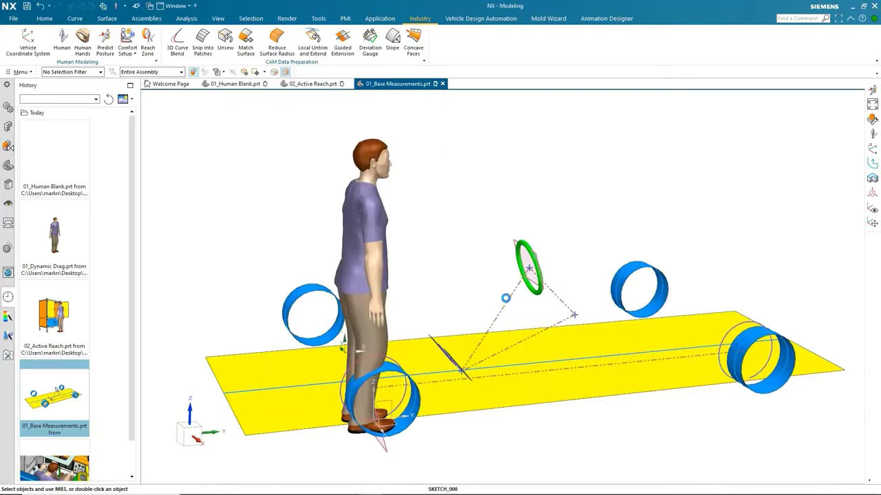
Open the vehicle layout sketch to examine its seat, pedal and steering wheel dimensions, and finish the sketch
double_click(505, 298)
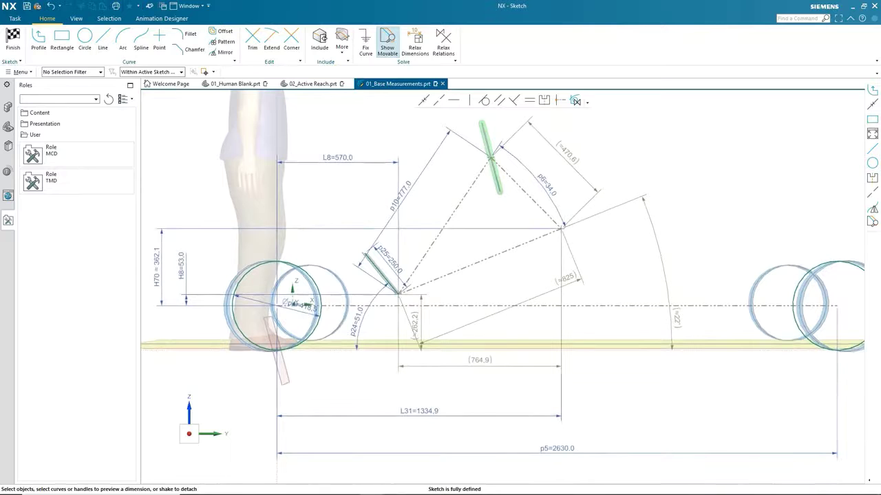
left_click(12, 38)
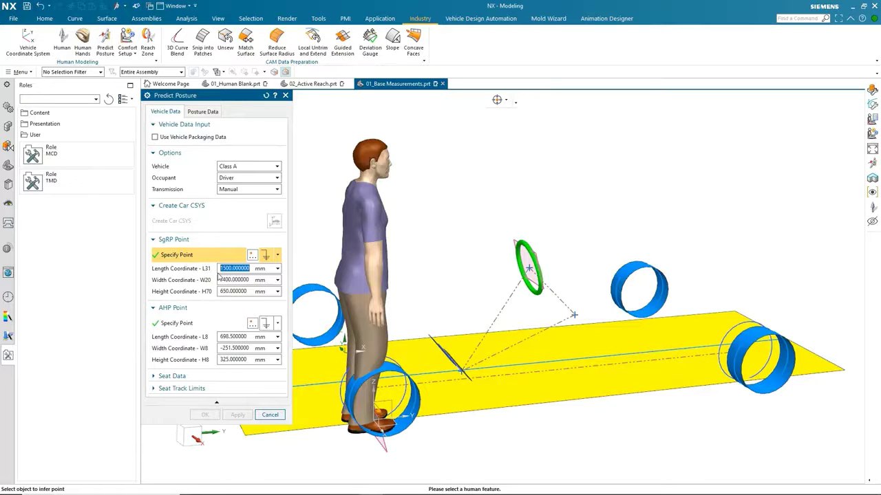
In Predict Posture, review the seat data and define the SgRP point at the end point of the layout triangle's seat corner
left_click(194, 379)
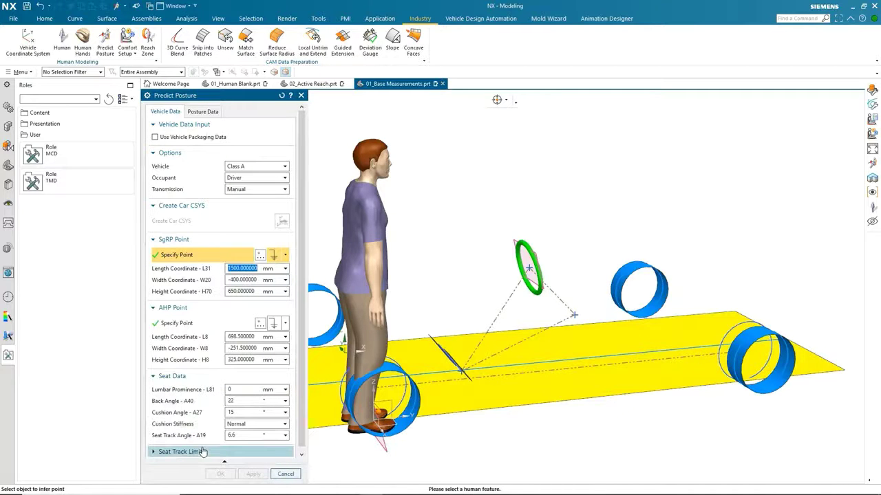
left_click(158, 377)
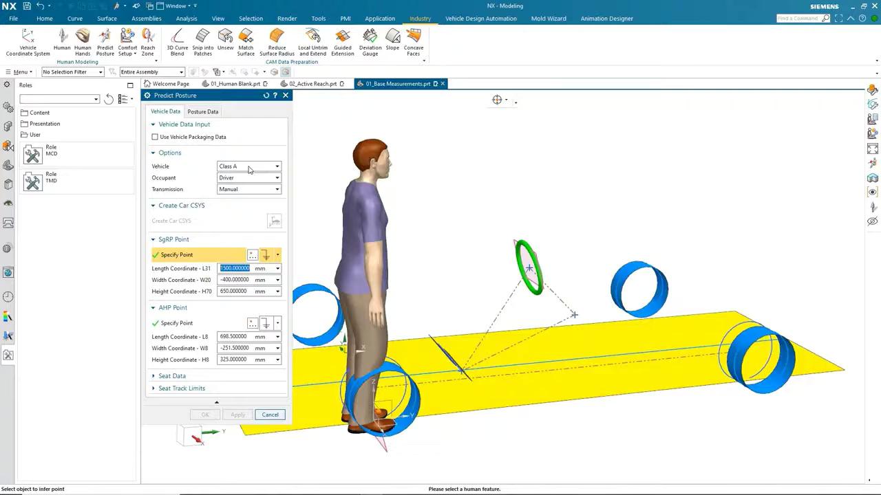
left_click(277, 256)
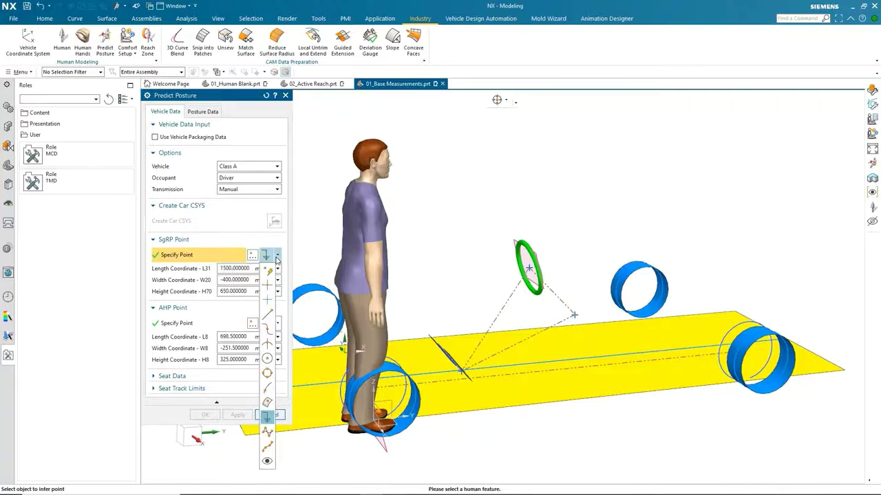
left_click(268, 315)
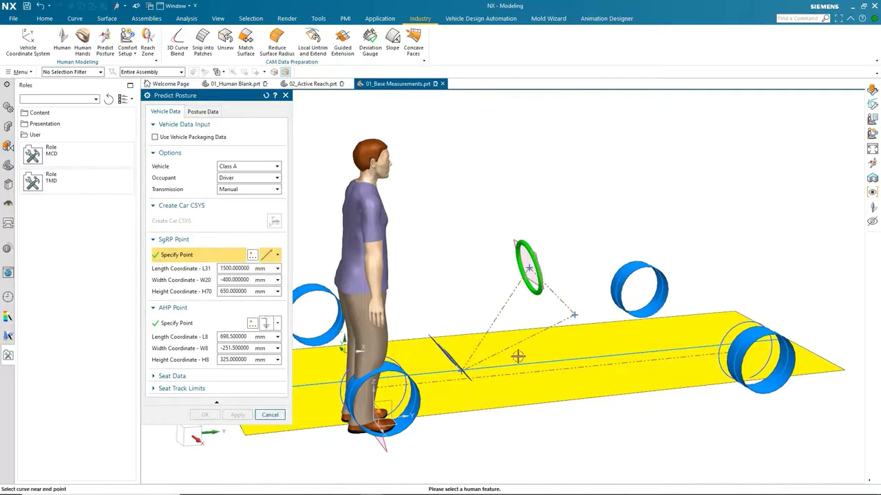
left_click(575, 315)
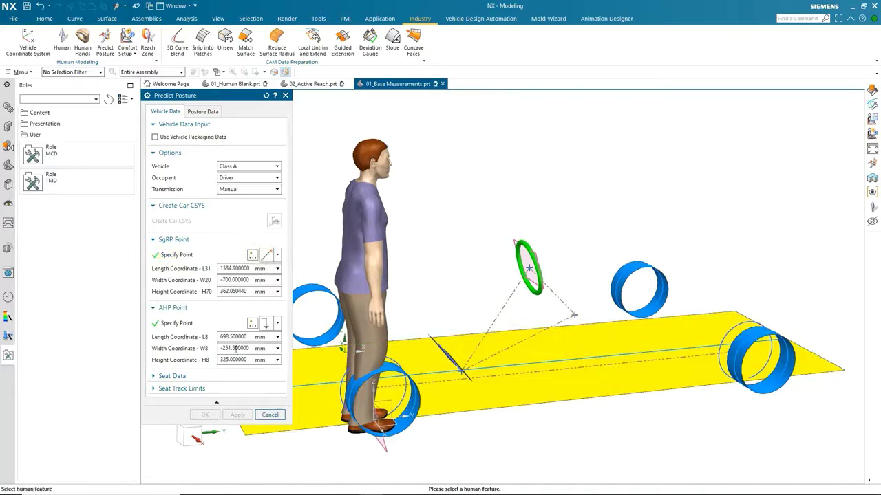
Define the AHP point at the end point of the layout line at the base of the pedals
left_click(206, 323)
left_click(277, 324)
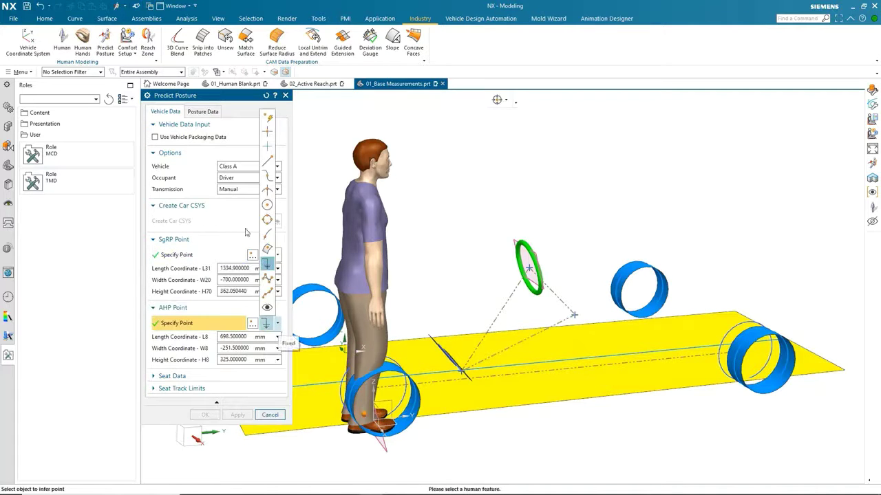
left_click(268, 162)
scroll(385, 403, "up", 6)
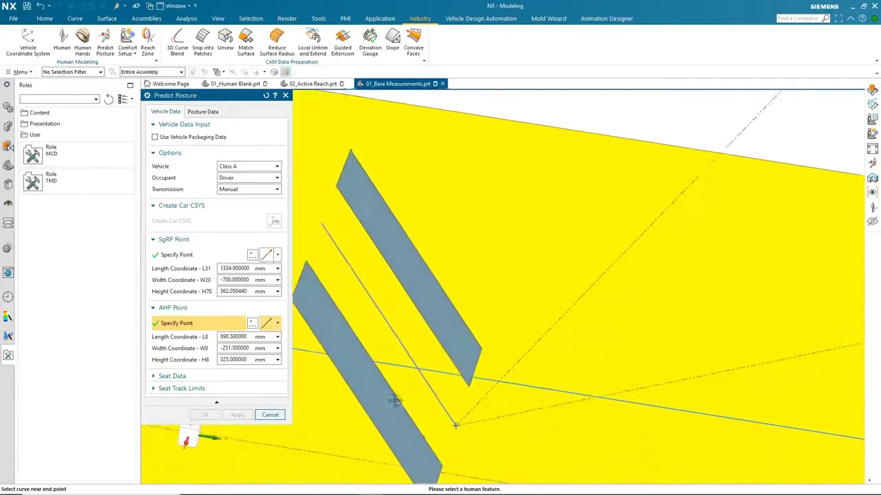
left_click(456, 424)
scroll(456, 424, "down", 6)
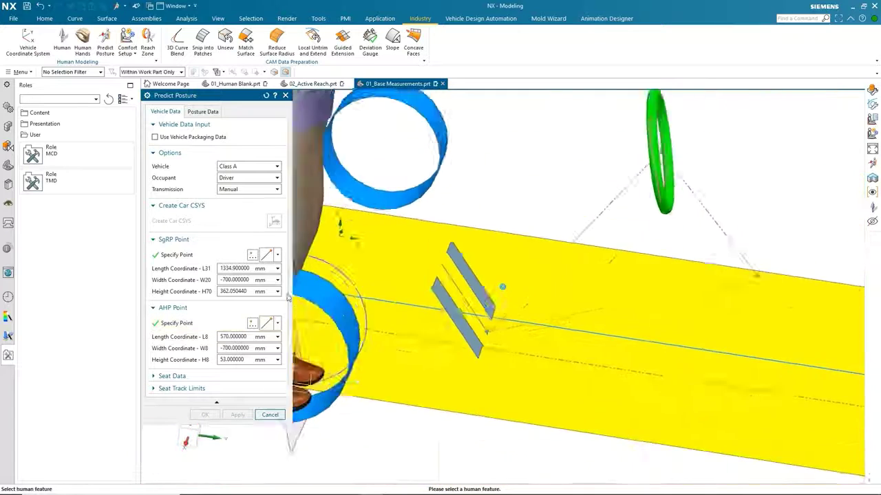
In the posture data, assign the green ring solid as the steering wheel and activate the left pedal selection
left_click(207, 112)
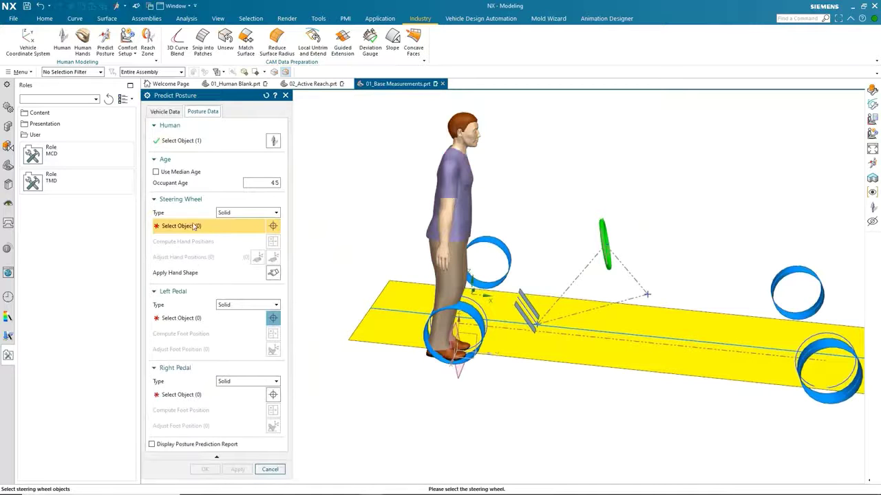
scroll(405, 257, "up", 5)
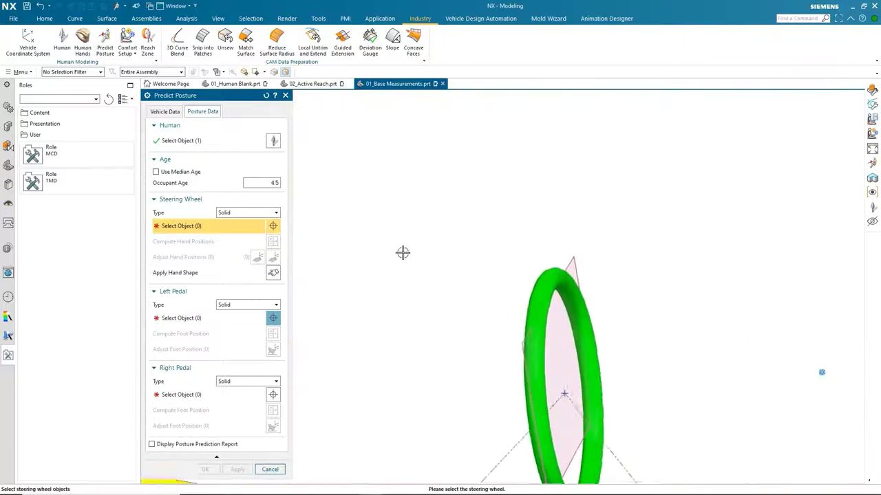
left_click(541, 283)
scroll(433, 276, "down", 5)
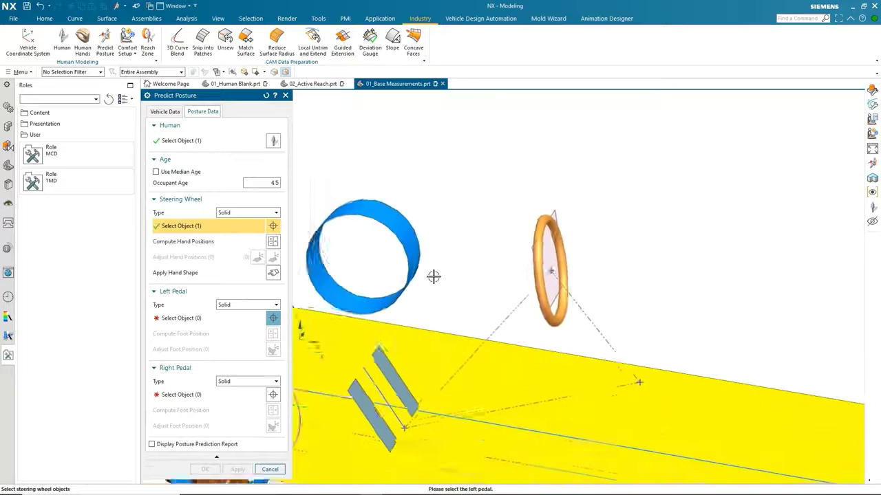
scroll(433, 275, "down", 5)
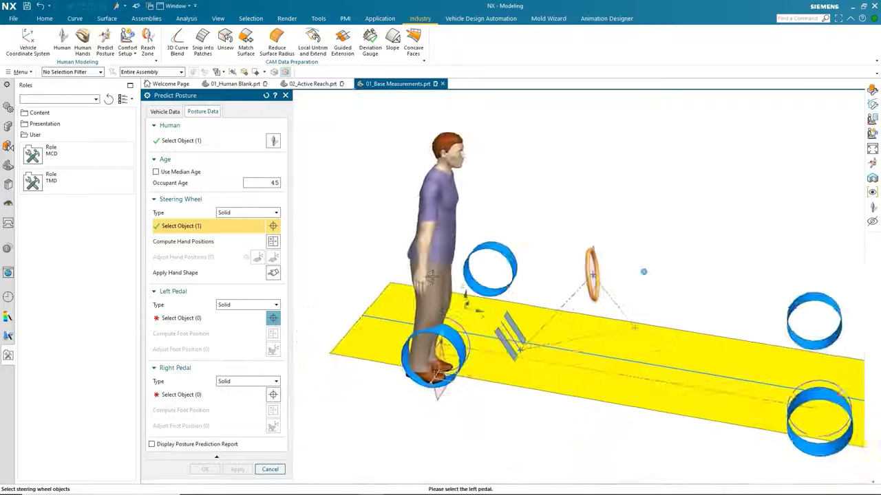
left_click(234, 319)
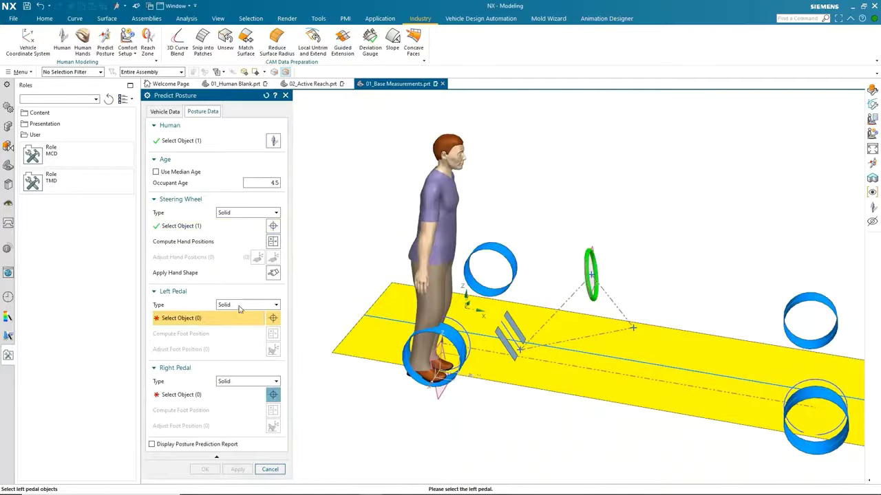
scroll(240, 309, "up", 5)
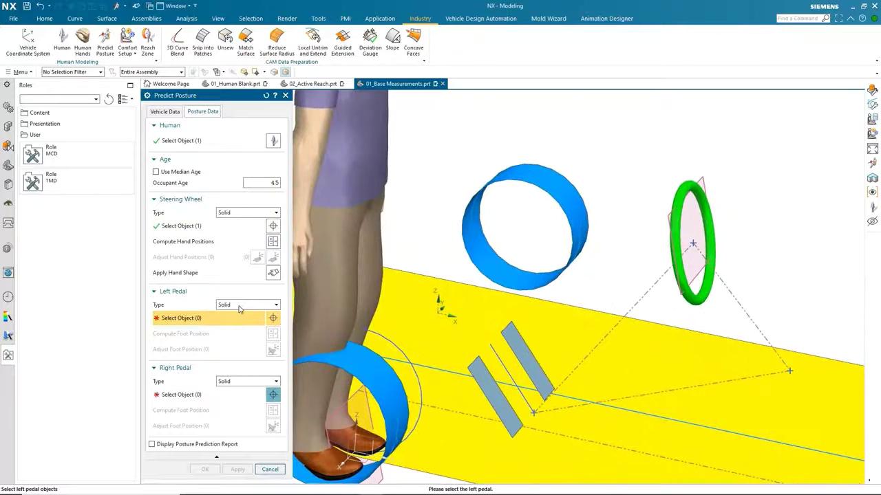
left_click(240, 307)
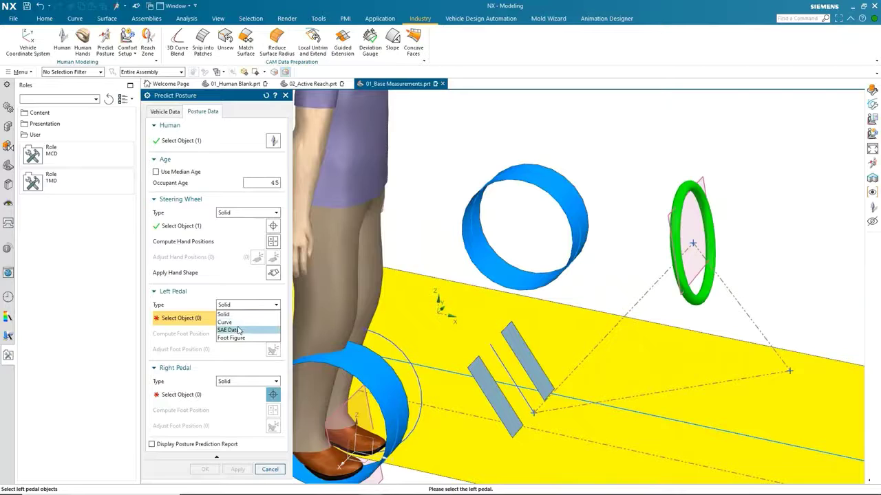
left_click(238, 331)
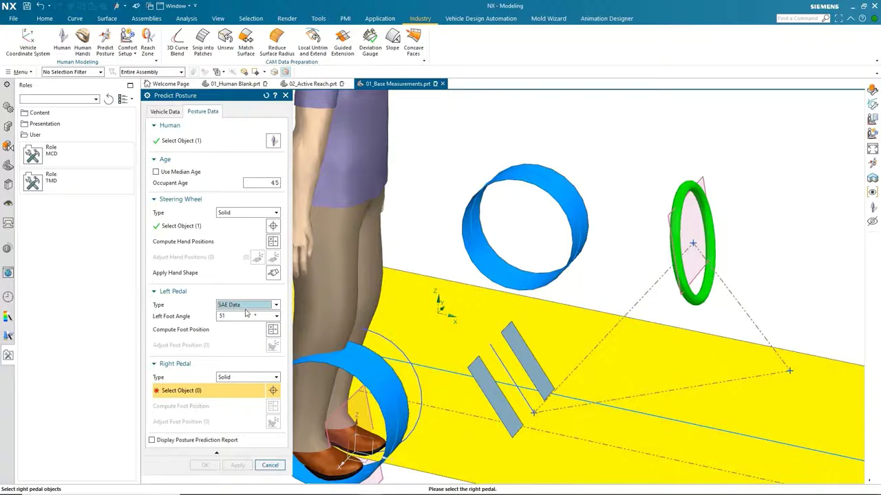
left_click(247, 307)
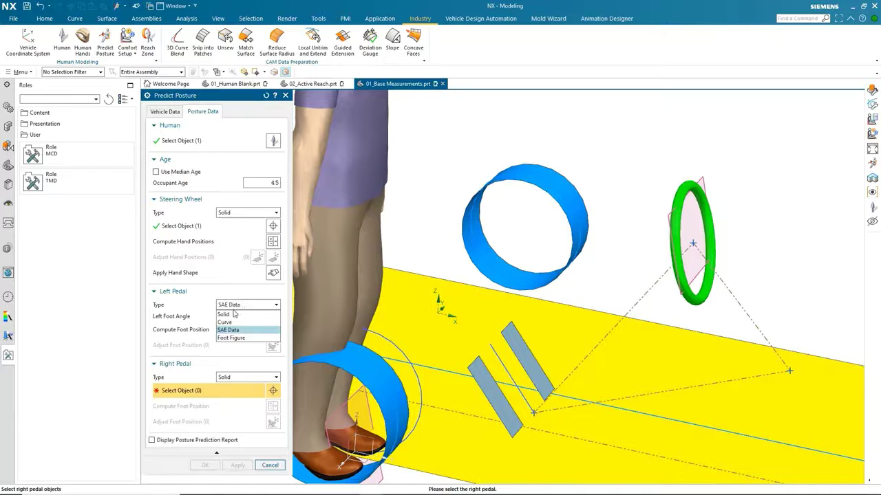
left_click(234, 314)
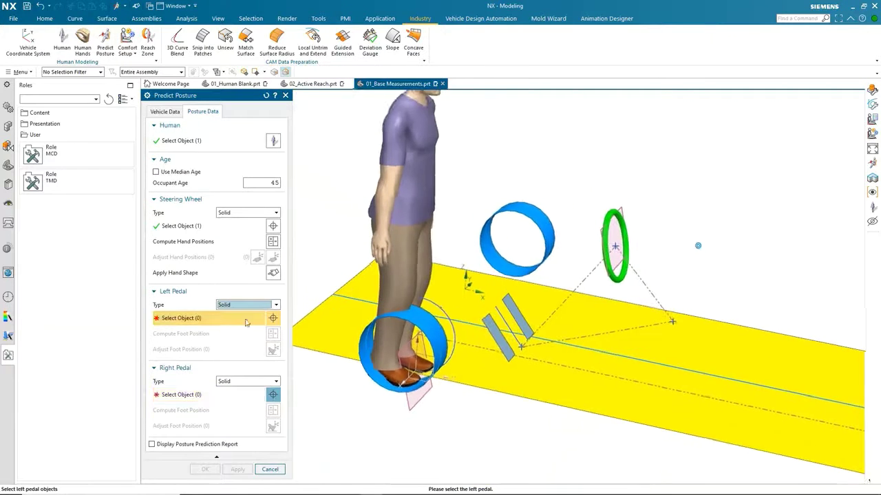
Assign the two pedal plate solids as left and right pedals, and agree to change the AHP point to the right foot position
left_click(496, 288)
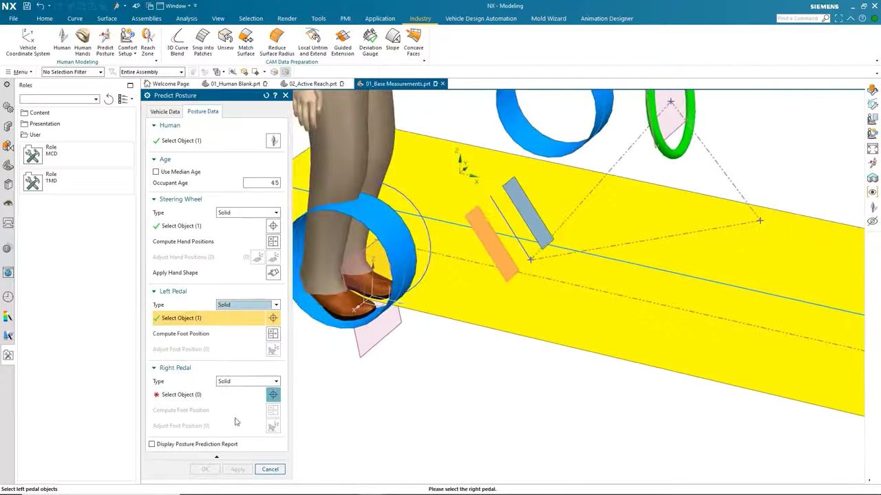
left_click(537, 221)
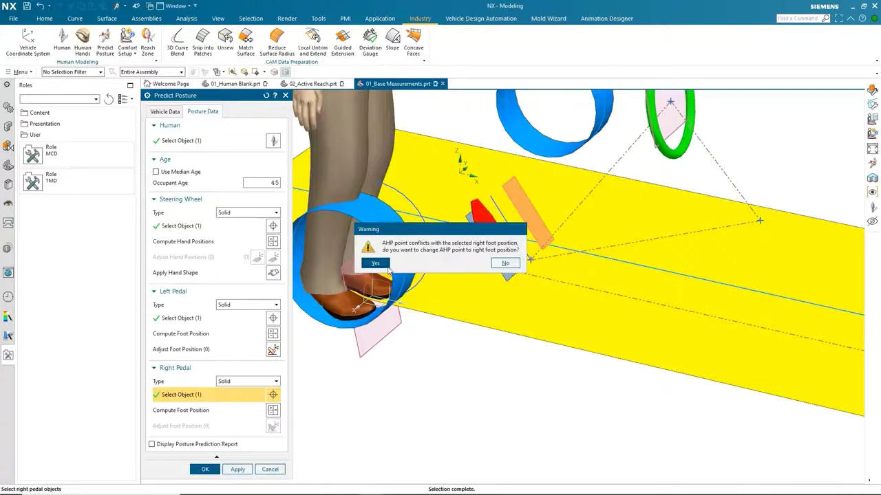
left_click(375, 264)
scroll(454, 451, "up", 5)
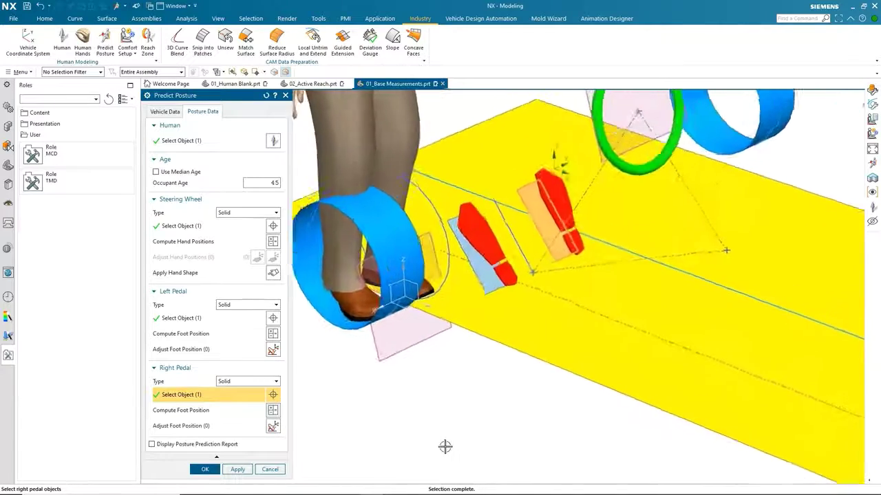
Shift the left foot position by -40 mm across the left pedal, and accept the posture prediction
scroll(445, 446, "down", 5)
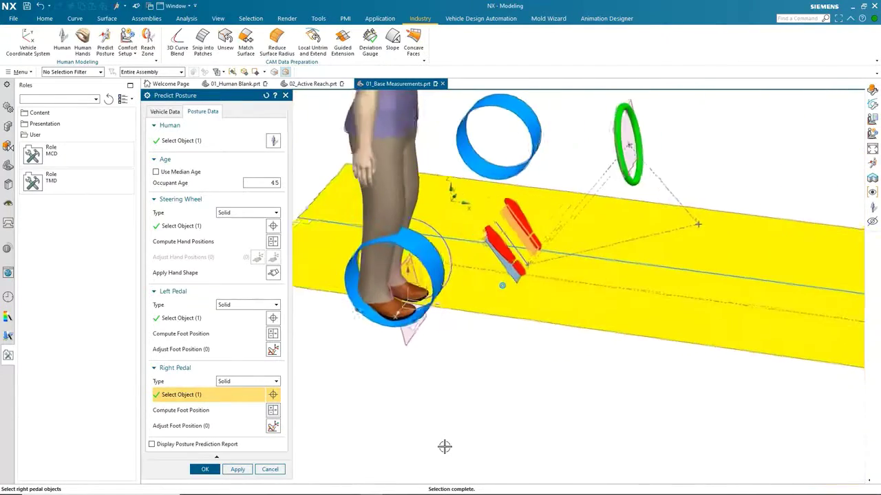
scroll(445, 446, "up", 1)
middle_click_drag(445, 447, 501, 298)
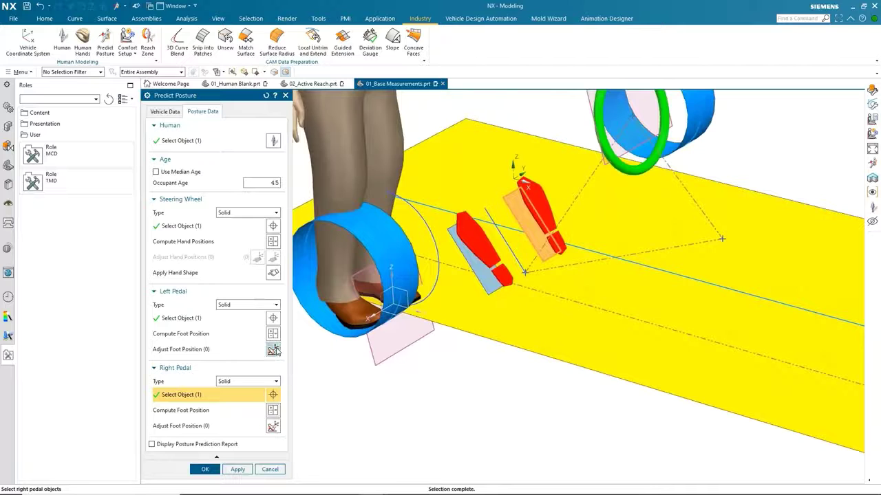
left_click(273, 350)
scroll(491, 337, "up", 2)
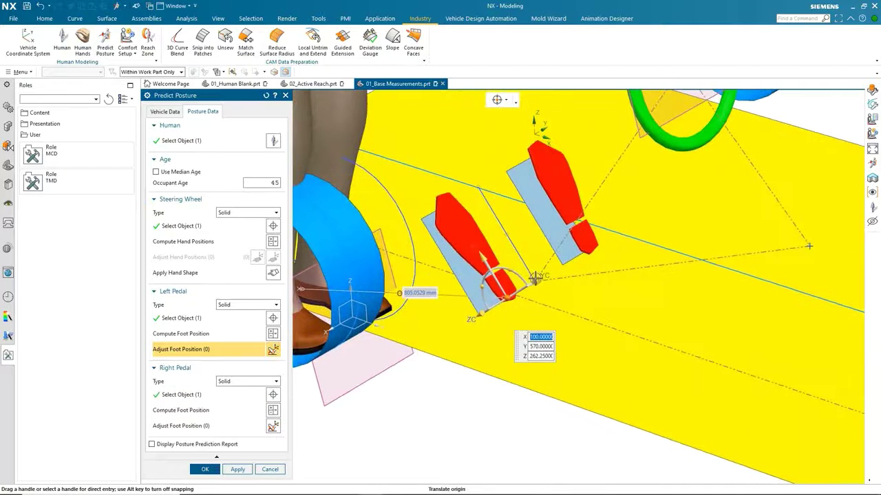
left_click_drag(534, 282, 500, 287)
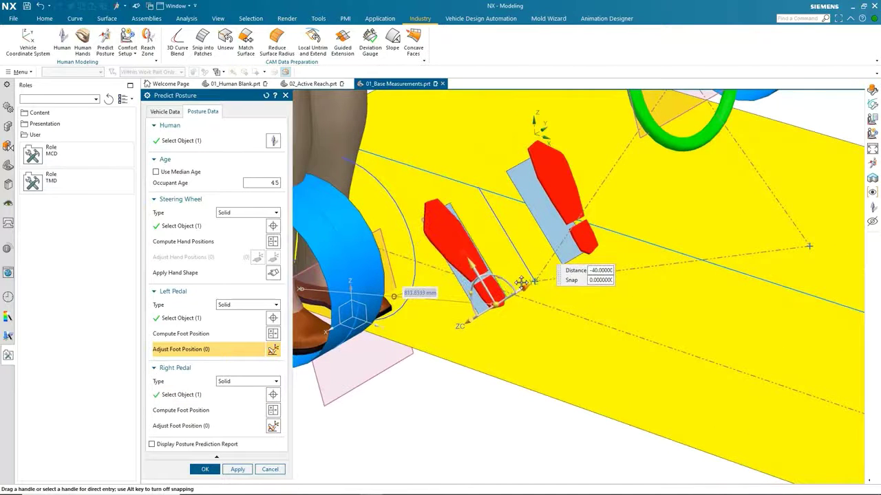
middle_click_drag(475, 396, 428, 452)
scroll(428, 452, "down", 3)
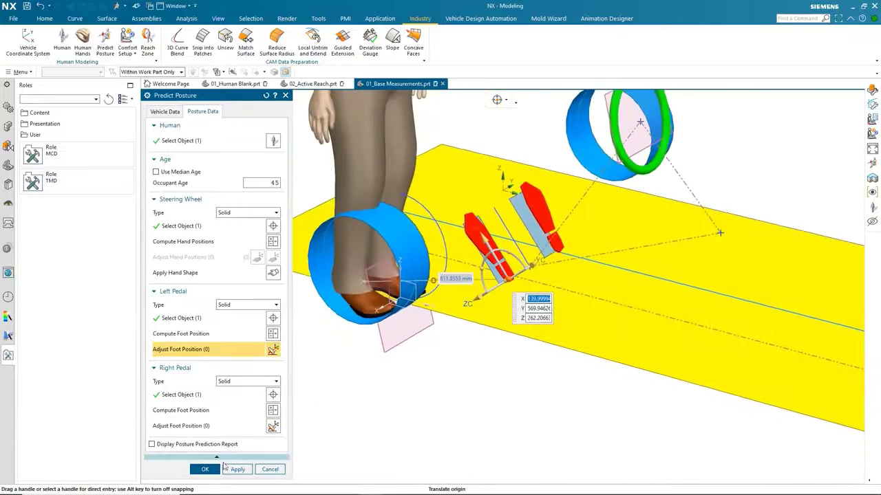
left_click(205, 469)
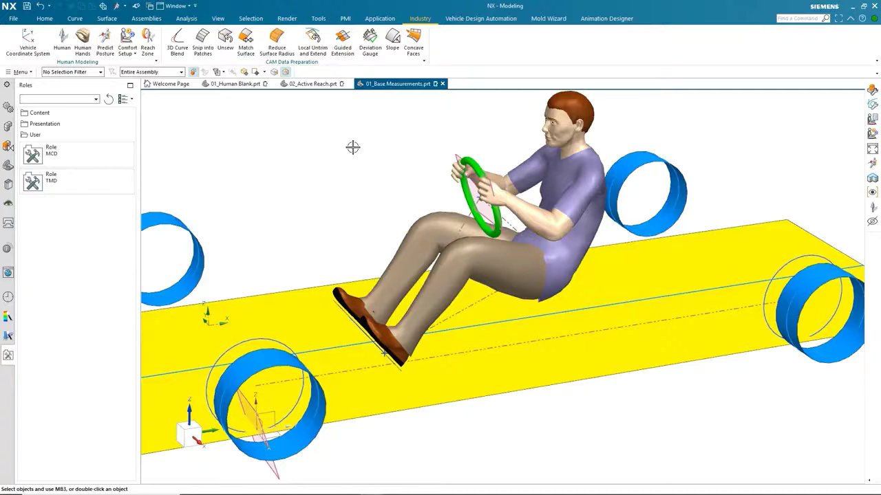
Set up a comfort assessment for the seated manikin using the Porter(1998) comfort study
scroll(289, 149, "up", 2)
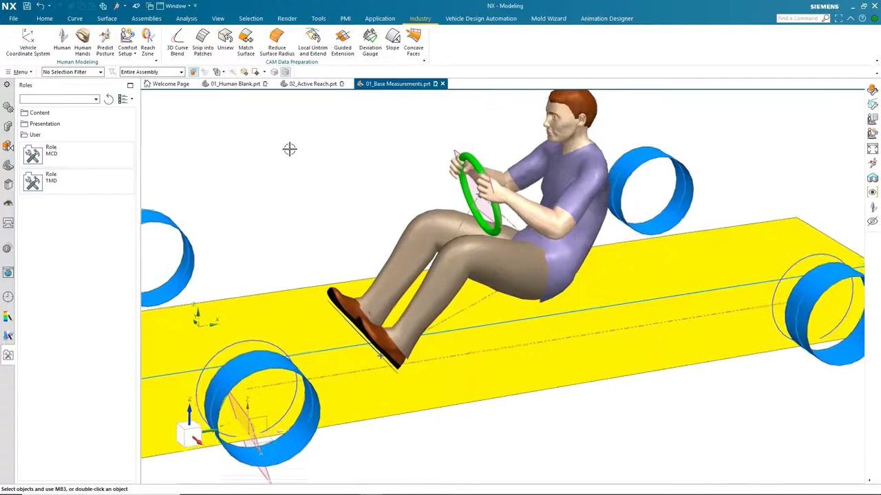
left_click(128, 42)
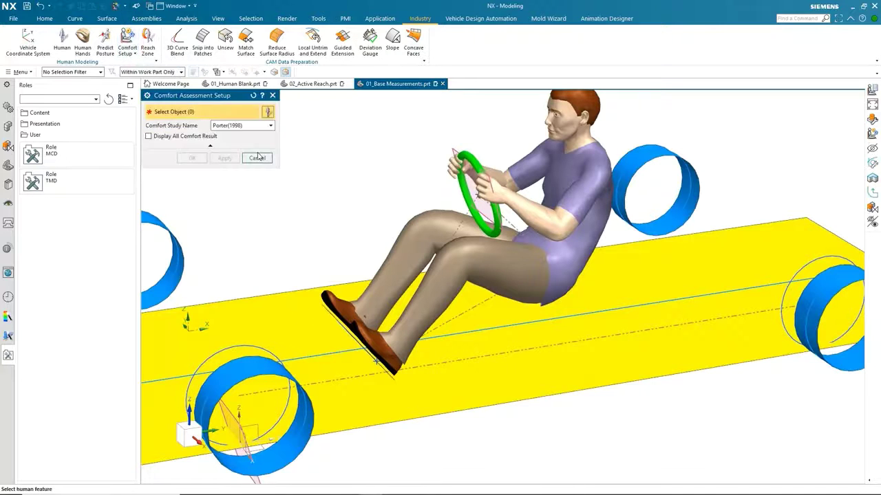
left_click(261, 125)
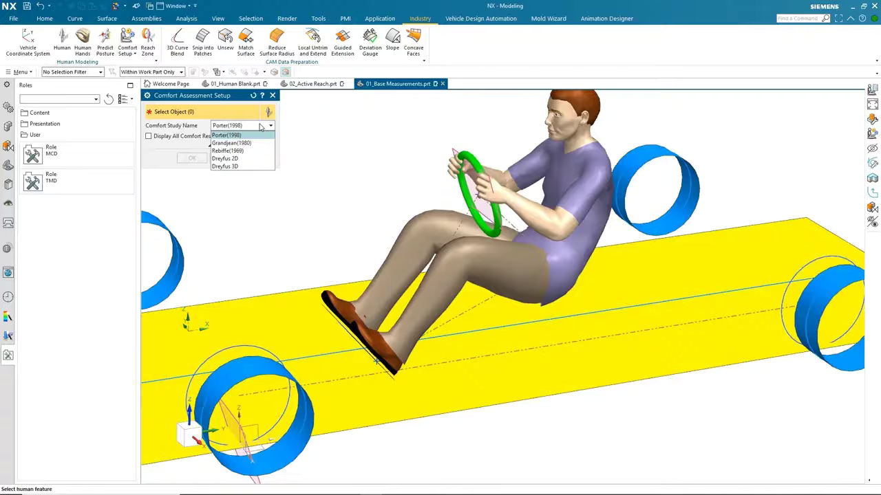
left_click(228, 135)
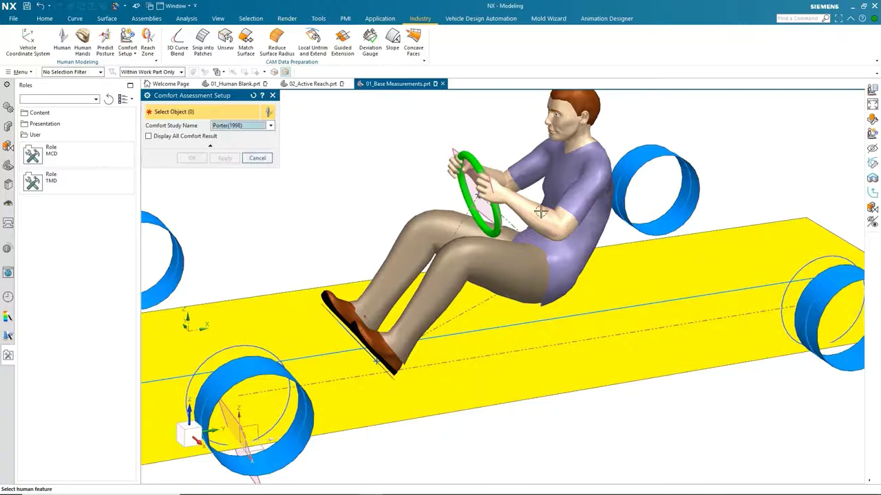
left_click(557, 180)
left_click(193, 158)
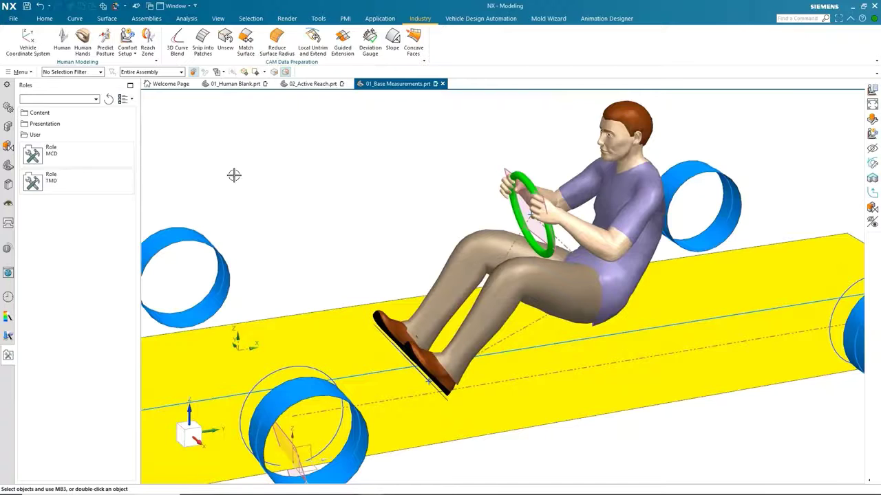
Run Comfort Analysis on the seated manikin and set its current posture as the reference
left_click(130, 54)
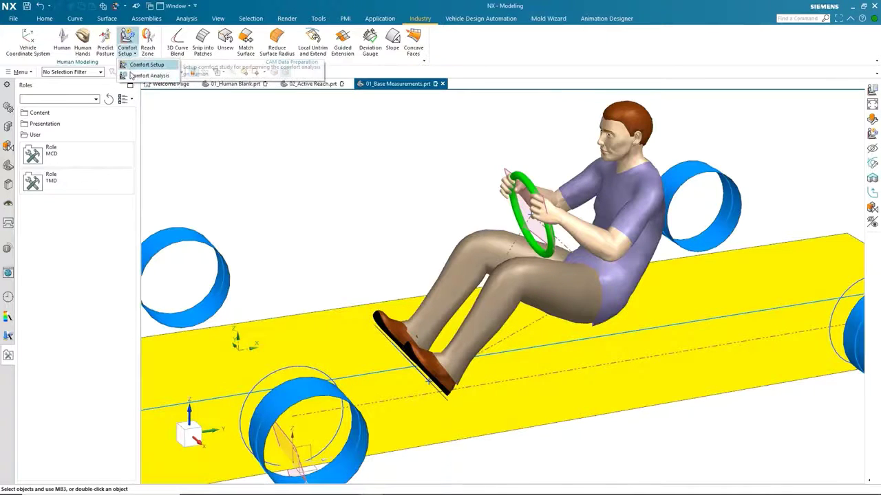
left_click(131, 76)
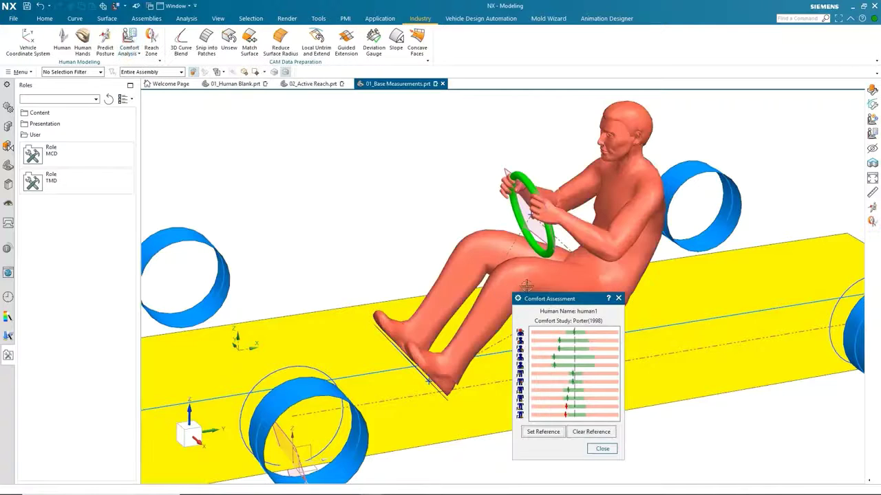
left_click_drag(542, 300, 276, 127)
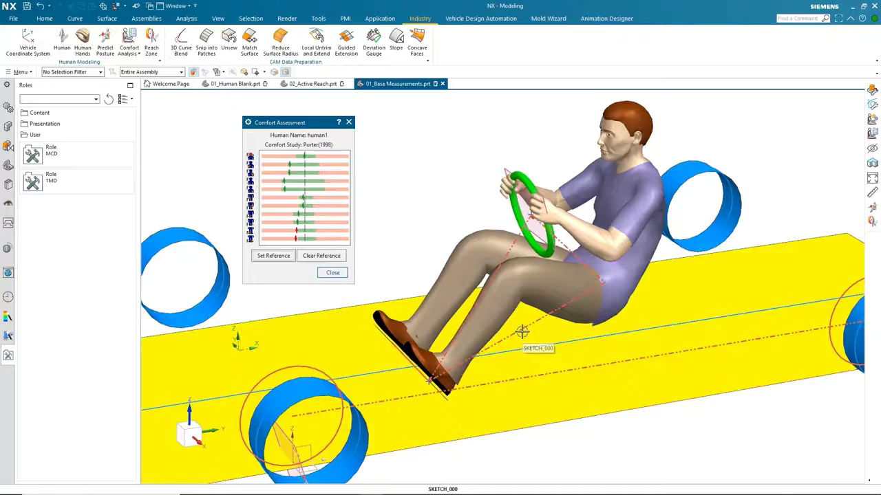
left_click(273, 255)
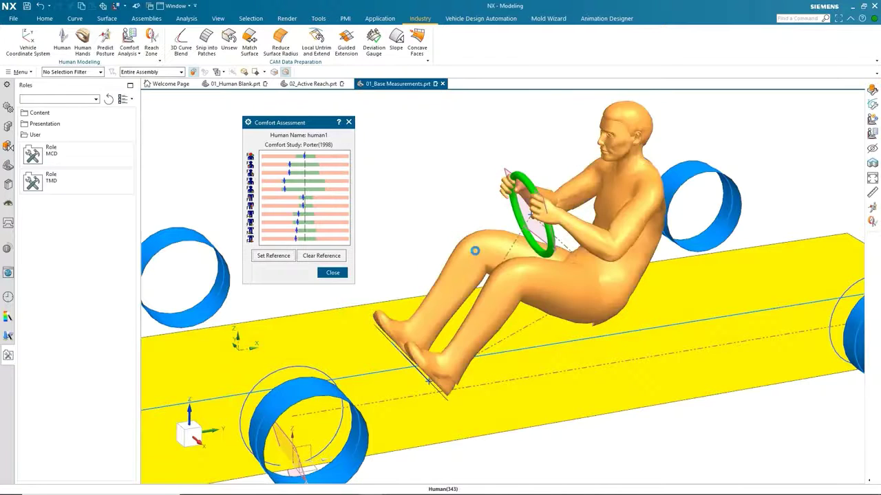
Adjust the manikin's left ankle joint to a Y angle of -3 degrees, with symmetry adjustment applied to the right ankle
double_click(475, 250)
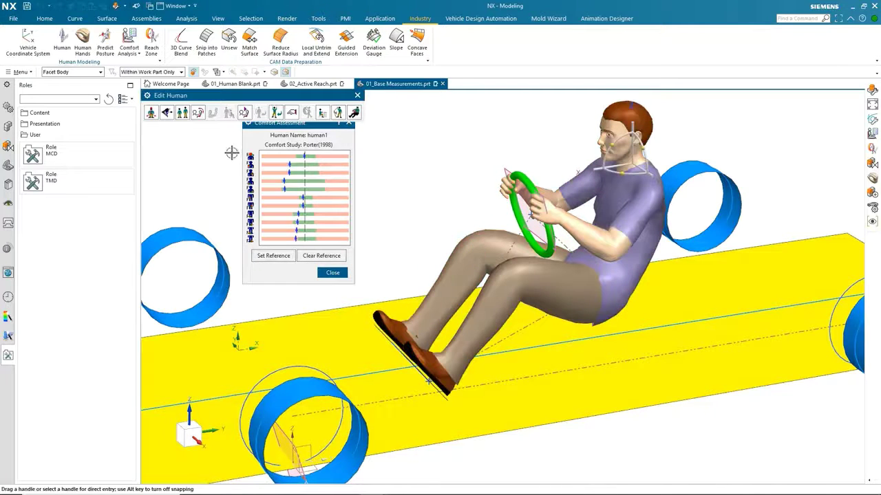
left_click(198, 113)
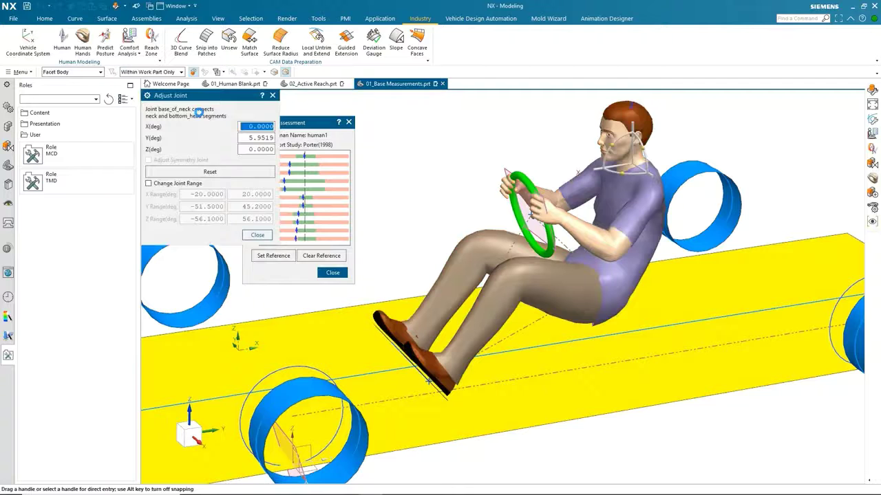
scroll(393, 396, "up", 5)
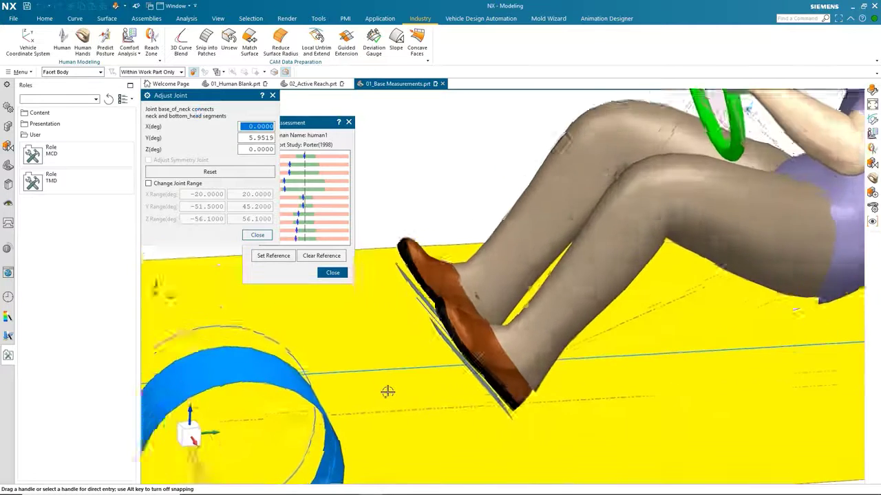
left_click(554, 375)
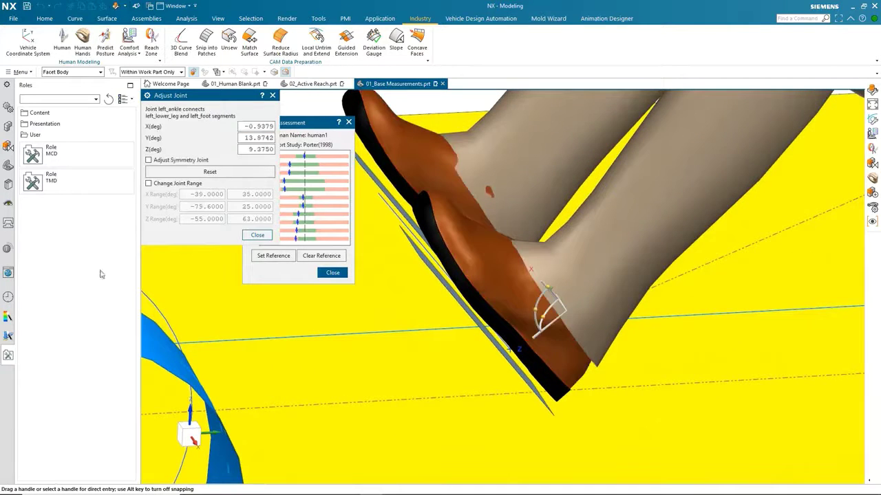
left_click(149, 160)
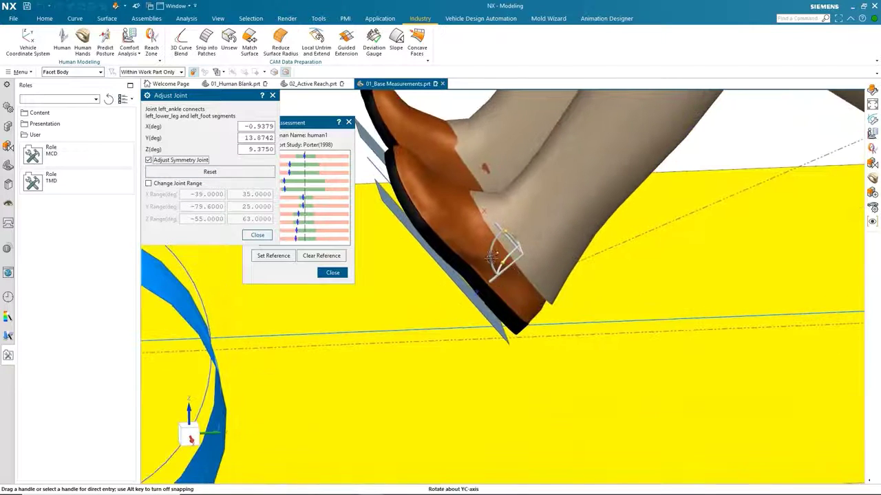
left_click_drag(490, 258, 485, 260)
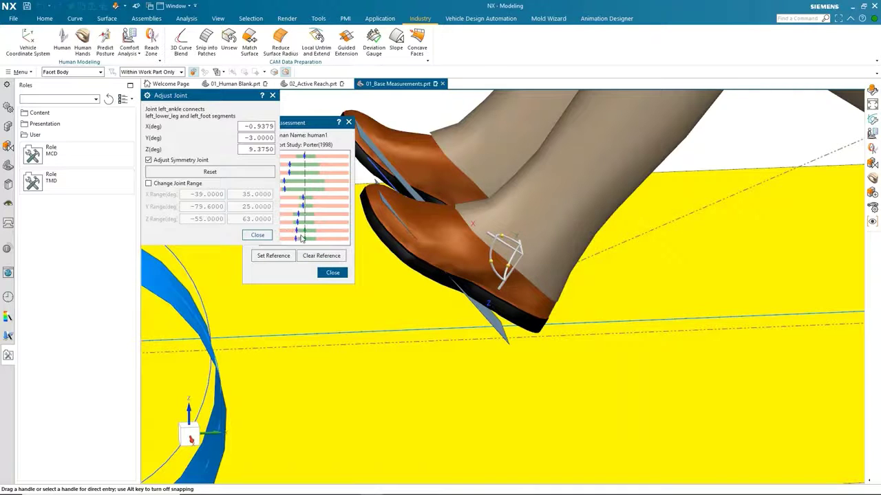
Clear the comfort reference, and close the comfort assessment and the manikin's joint editing
left_click(314, 256)
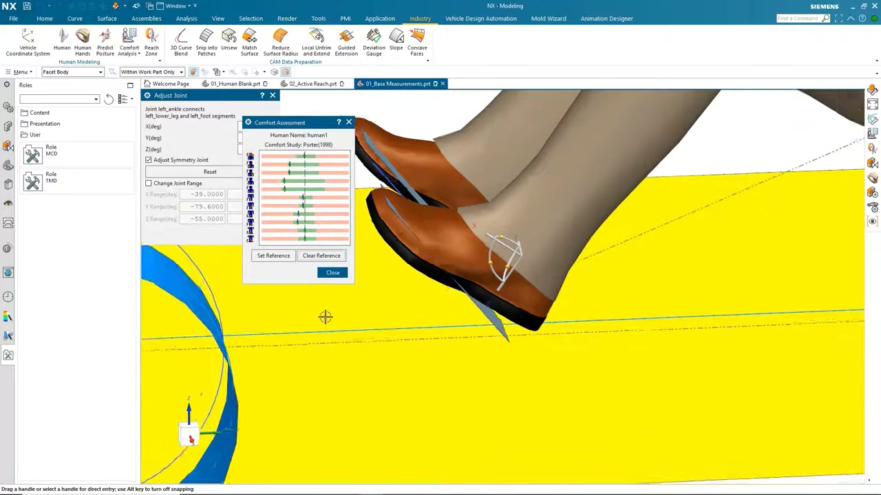
key("ctrl+f")
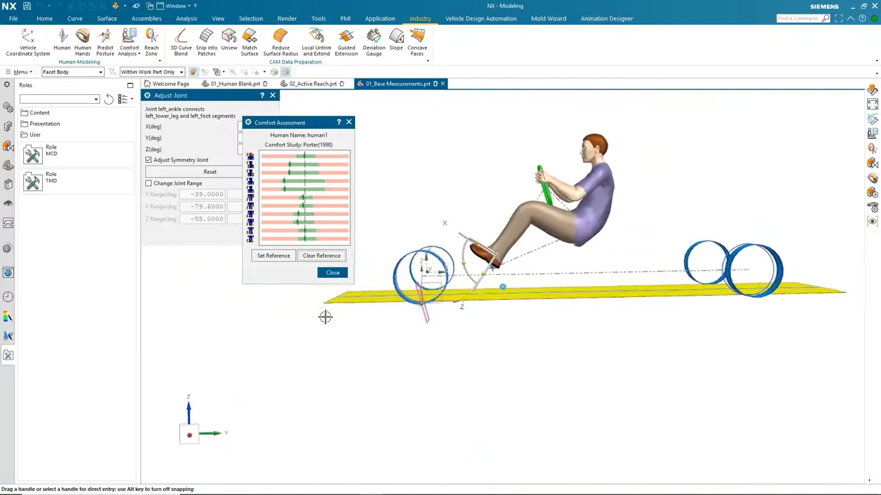
scroll(325, 317, "up", 2)
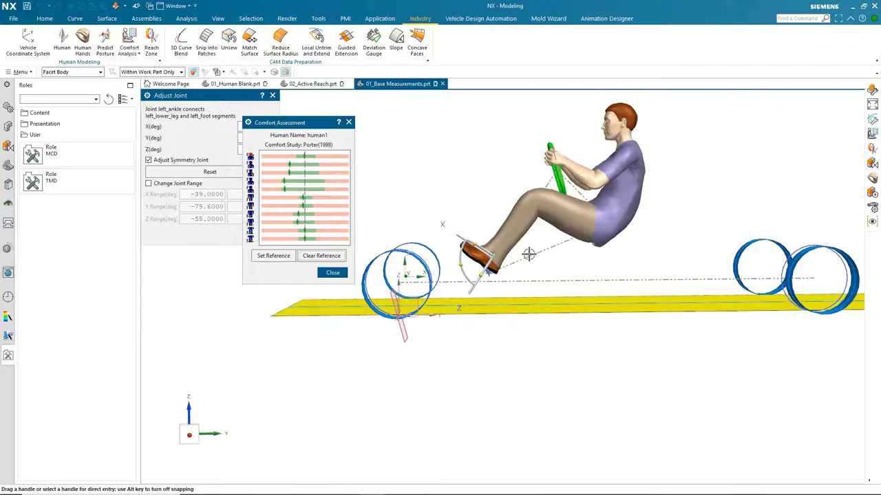
left_click(332, 273)
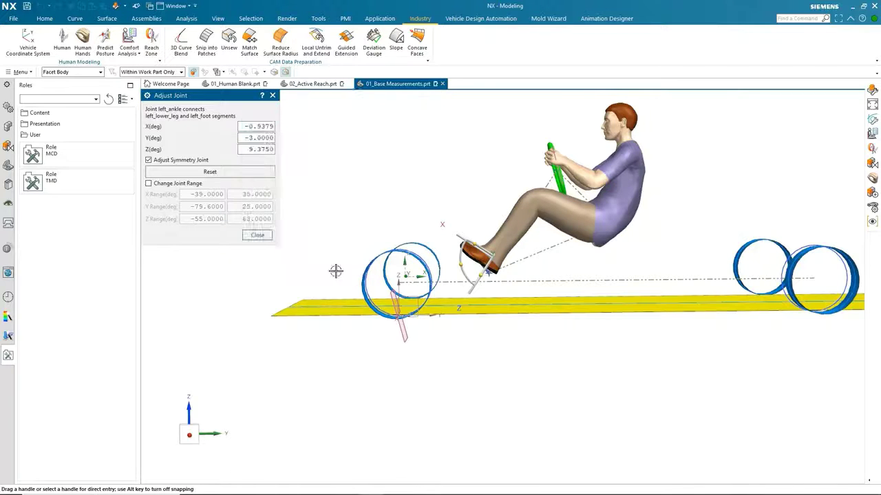
left_click(257, 234)
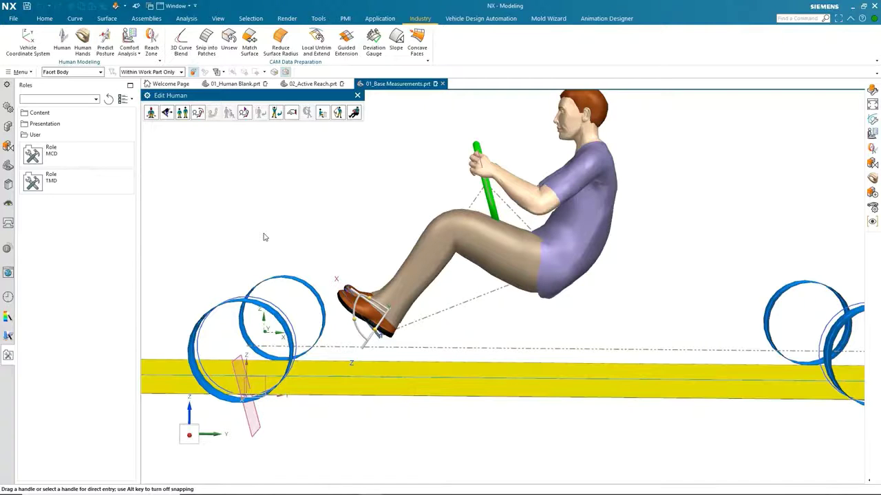
left_click(357, 96)
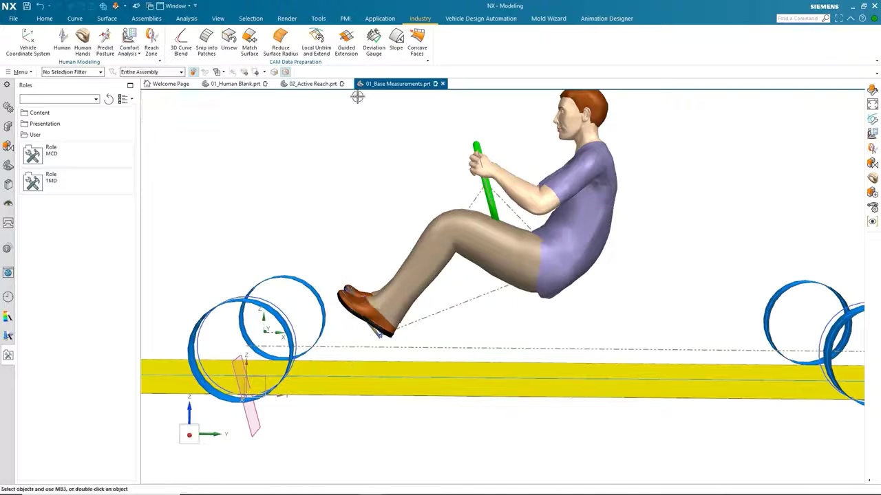
Open the recent part 01_Rail Human Posturing.prt
left_click(8, 296)
scroll(55, 413, "down", 1)
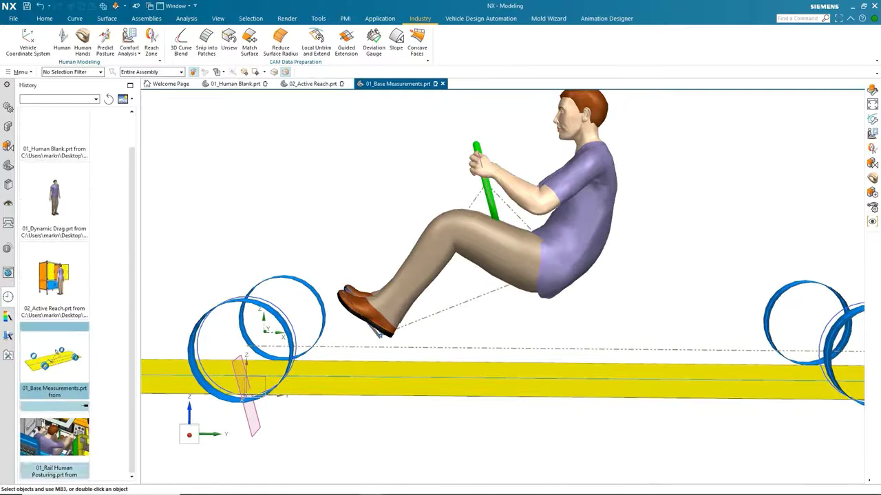
left_click(55, 433)
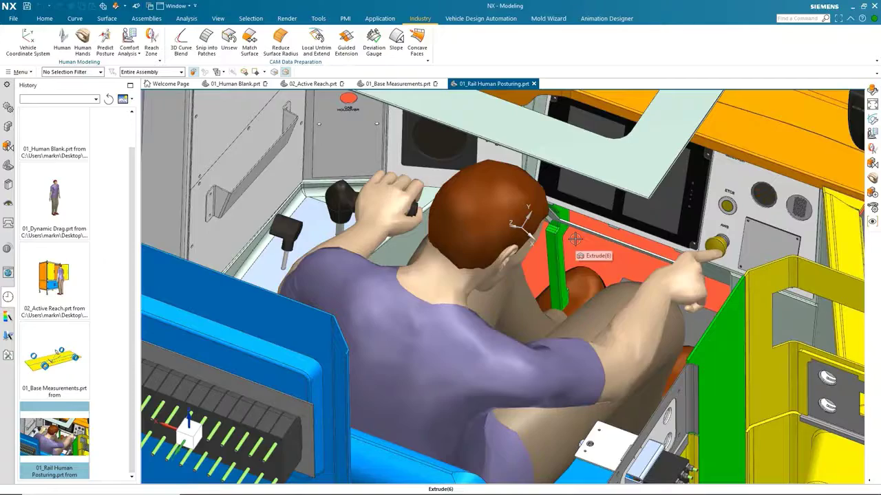
Start editing the rail cab driver manikin from its neck, and display its left and right eye views
key("Home")
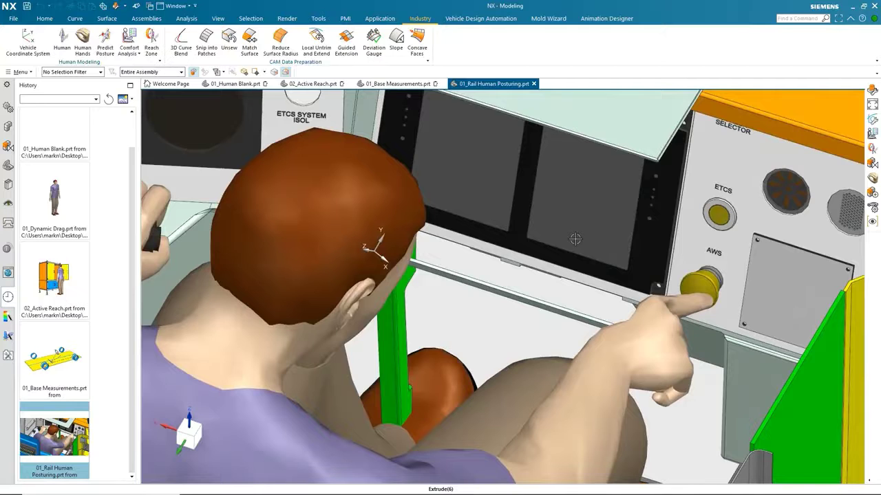
left_click(233, 351)
double_click(233, 351)
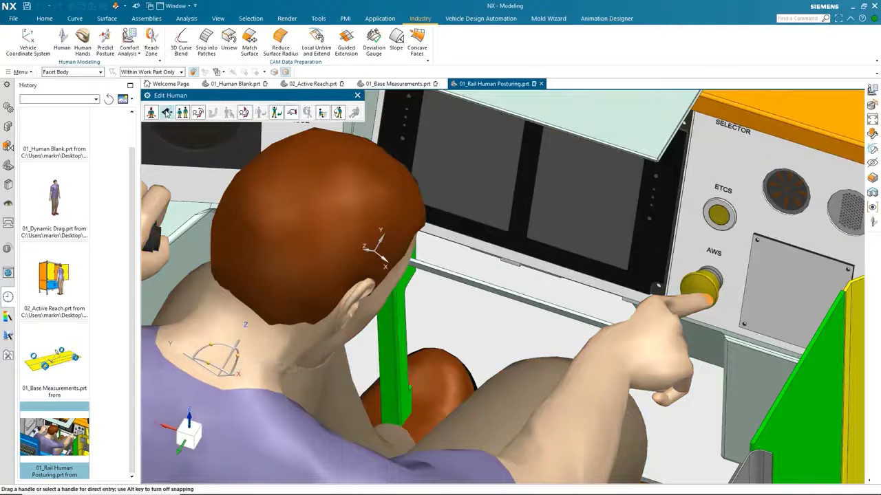
left_click(166, 112)
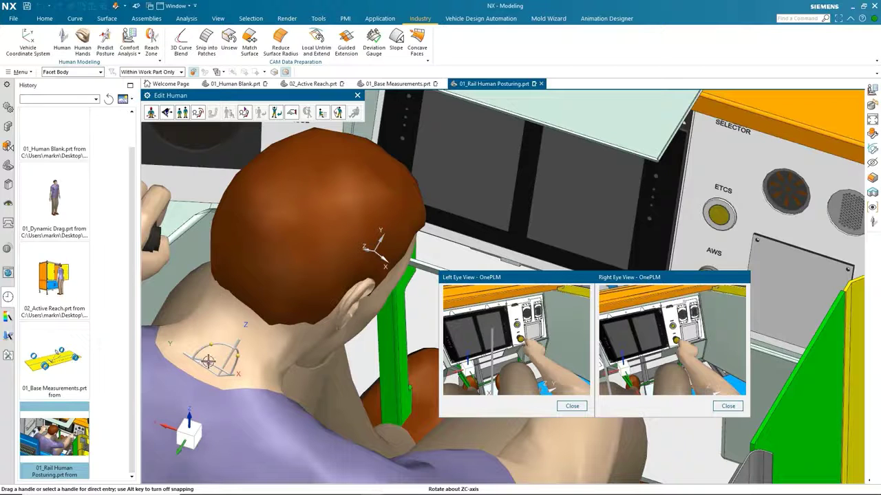
Rotate the driver's head at the neck joint to change both eye views of the console, and finish editing the manikin
left_click_drag(207, 360, 238, 355)
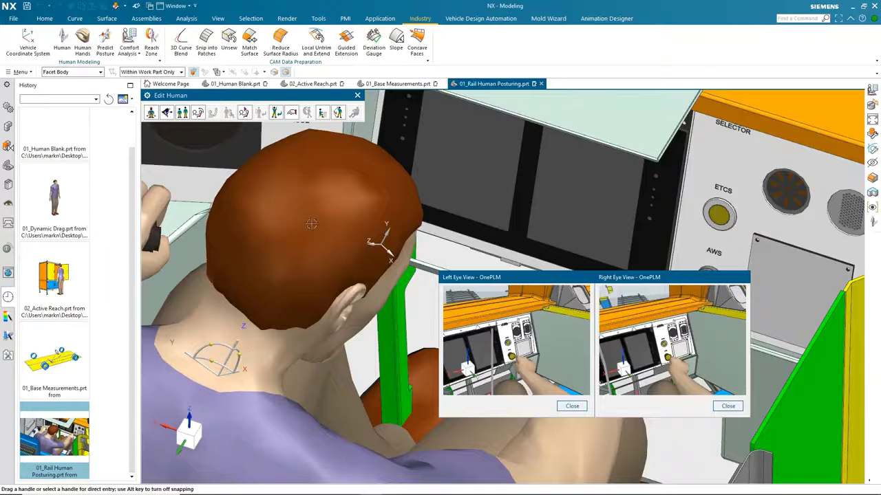
left_click(357, 96)
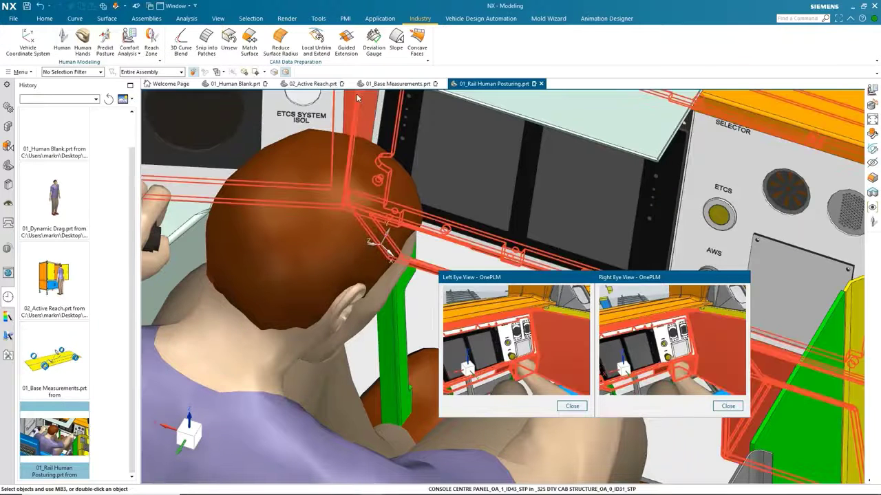
middle_click_drag(336, 112, 302, 242)
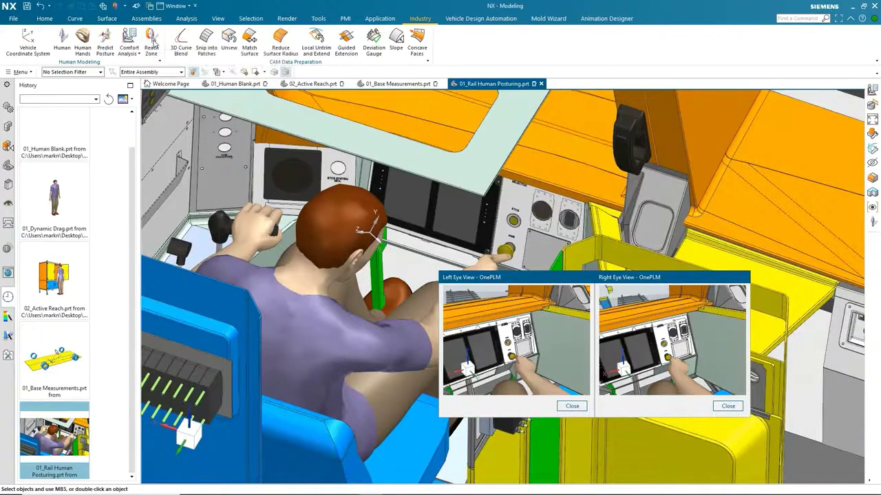
Create a reach zone for the rail cab driver, tracing the right_finger02.tip site without waist rotation
left_click(151, 42)
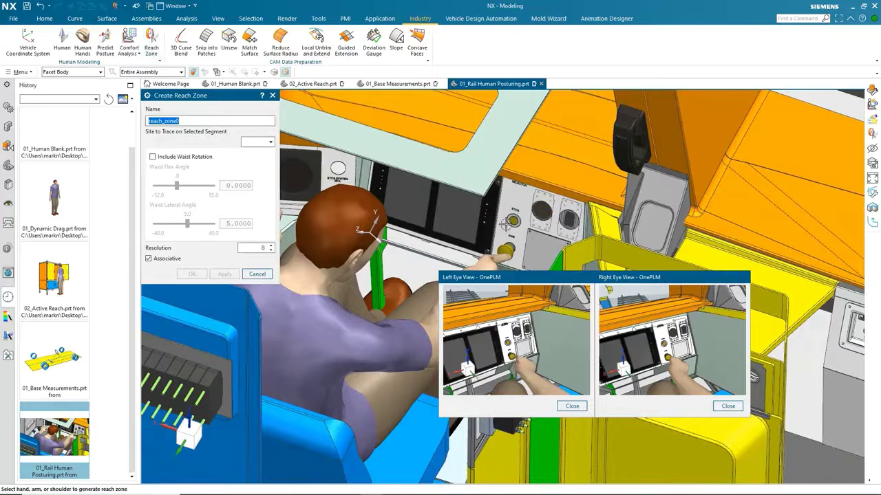
left_click(296, 322)
left_click(248, 143)
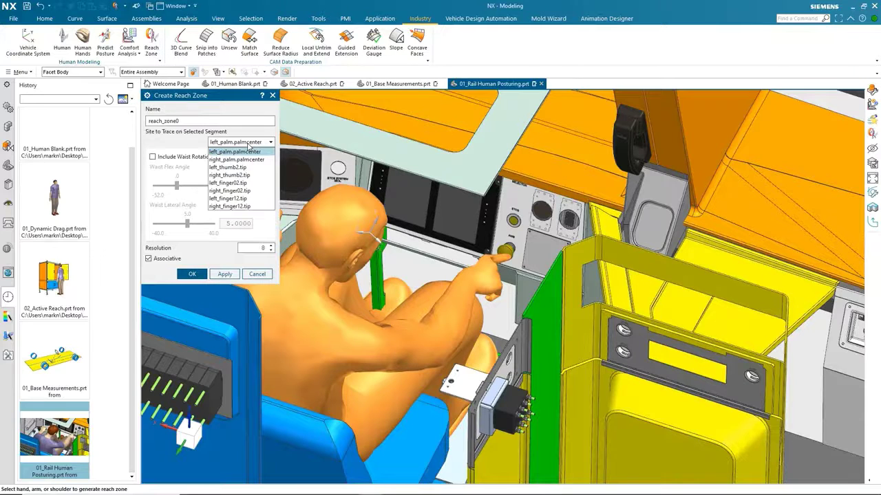
left_click(234, 191)
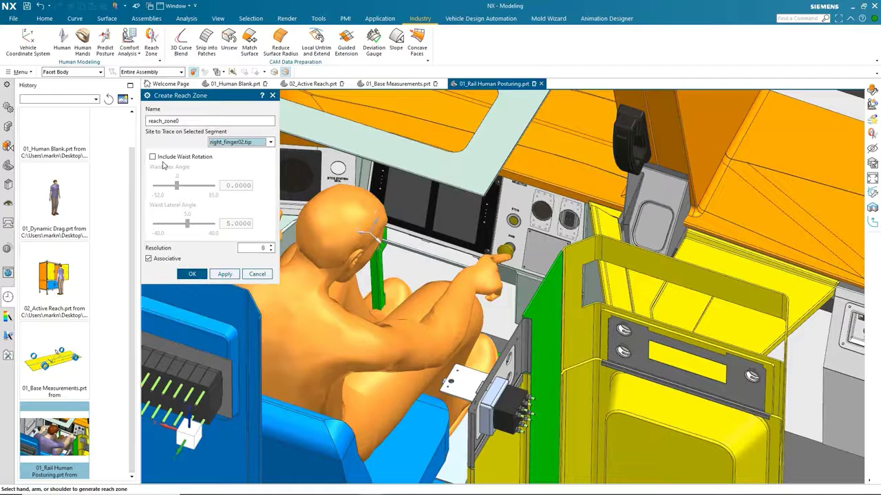
left_click(192, 274)
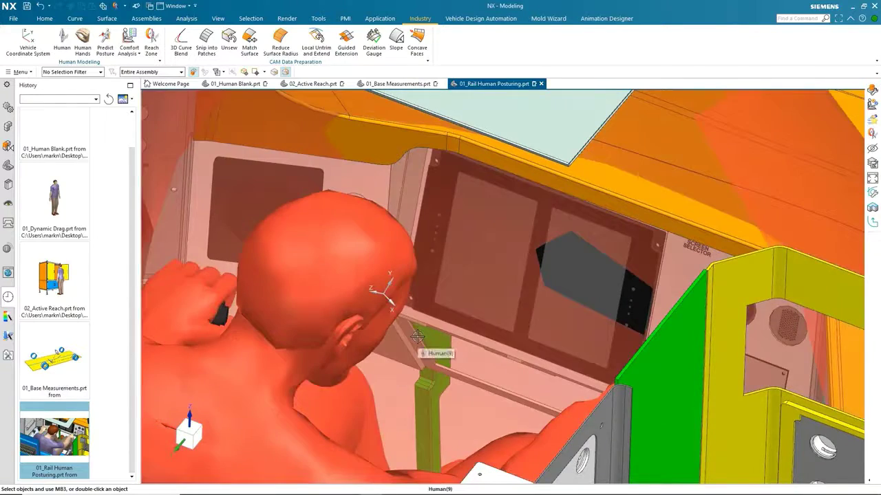
Show all curves in the rail cab assembly to display the vision boundary curve on the ground plane
scroll(418, 336, "down", 10)
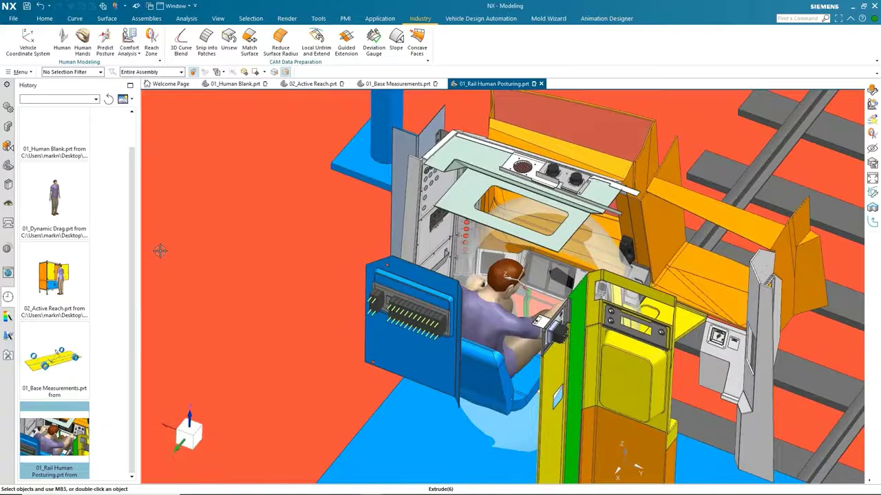
key("ctrl+w")
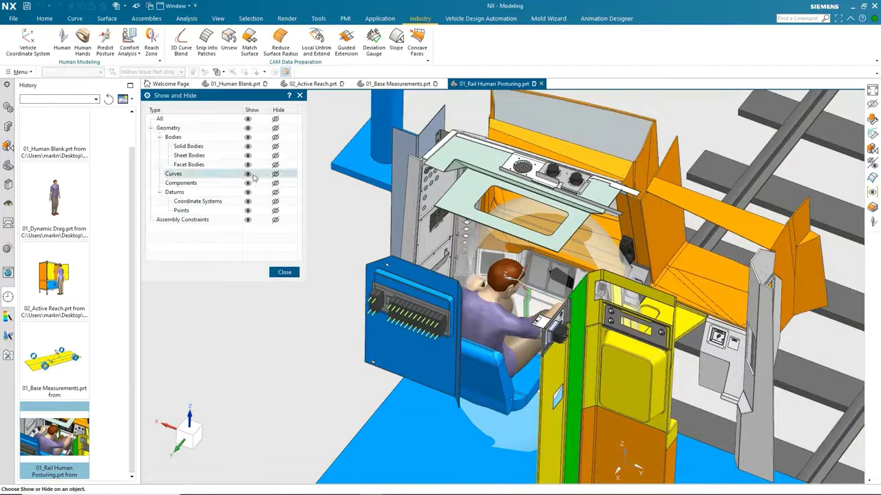
left_click(248, 174)
left_click(284, 272)
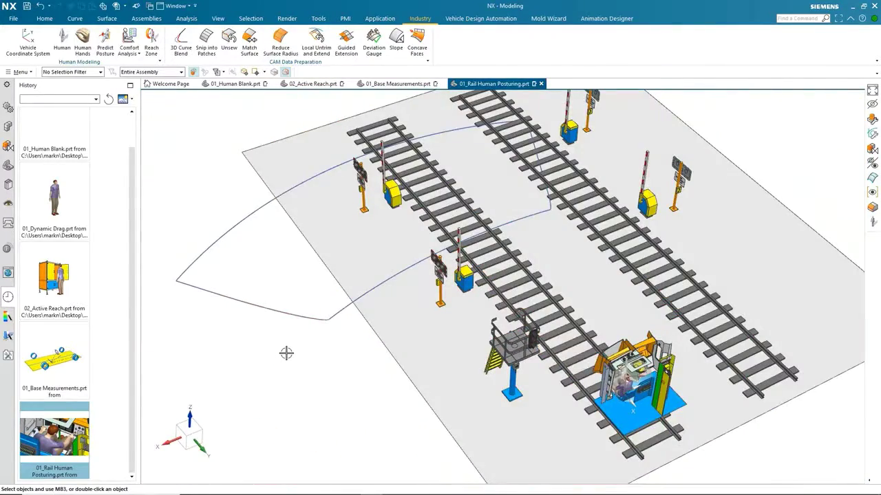
Examine the displayed ground curve in relation to the driver's cab, the tracks and the crossing signals from several directions
key("F8")
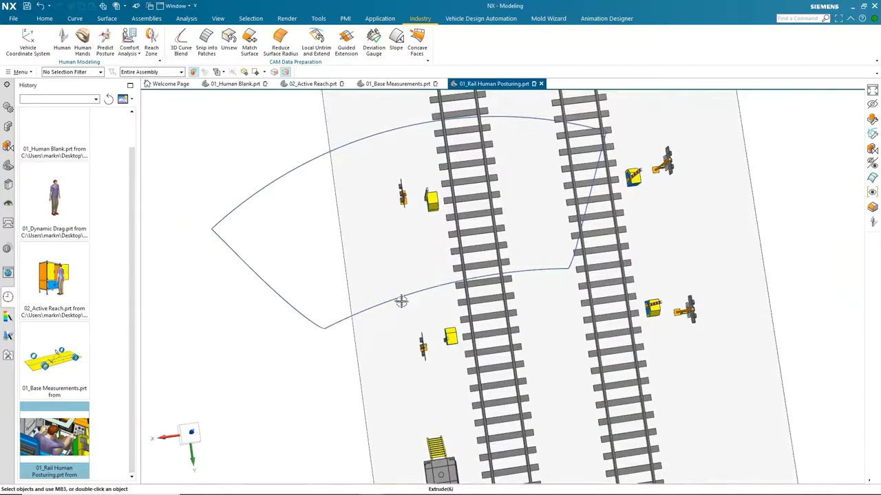
key("Home")
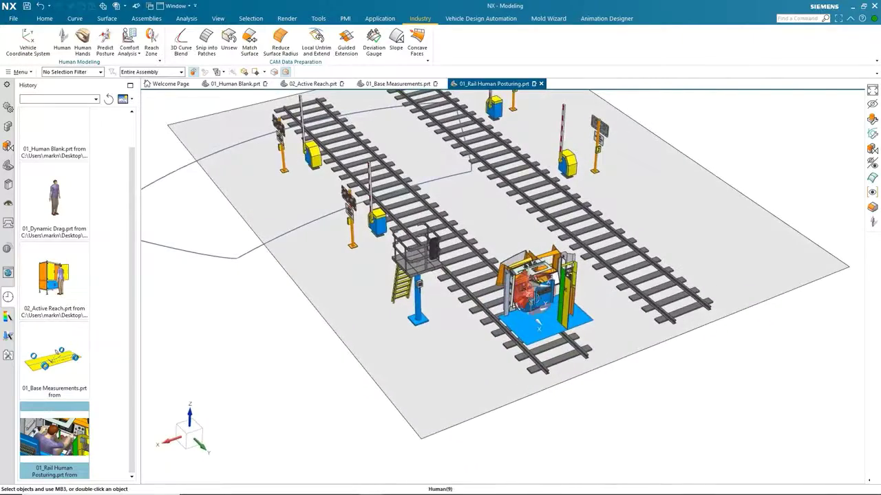
key("End")
scroll(655, 330, "up", 10)
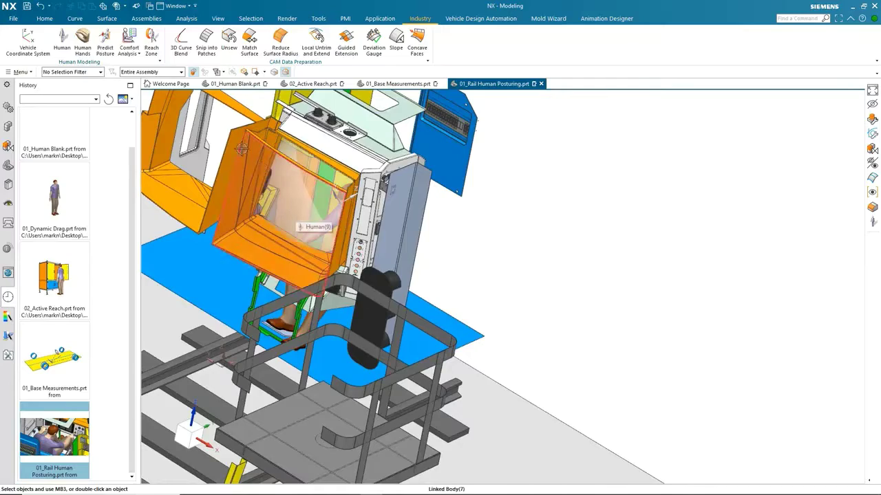
scroll(624, 222, "down", 10)
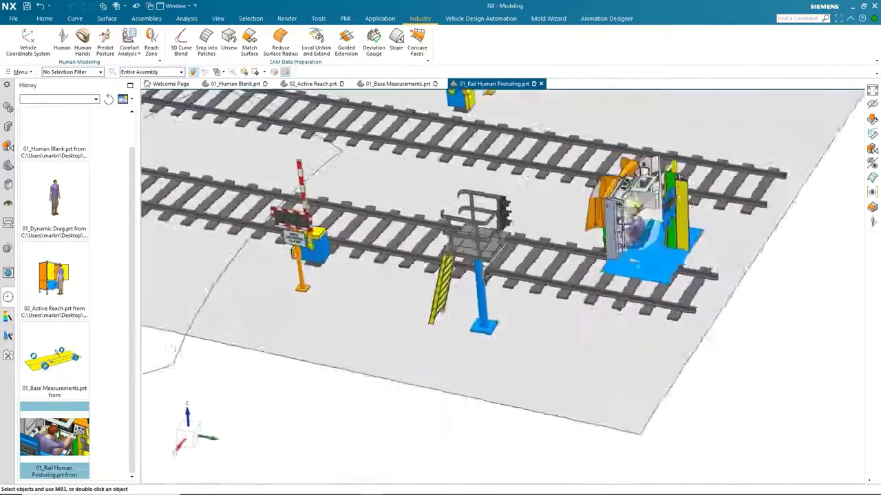
mouse_move(624, 222)
middle_mouse_down()
mouse_move(536, 227)
mouse_move(622, 223)
middle_mouse_up()
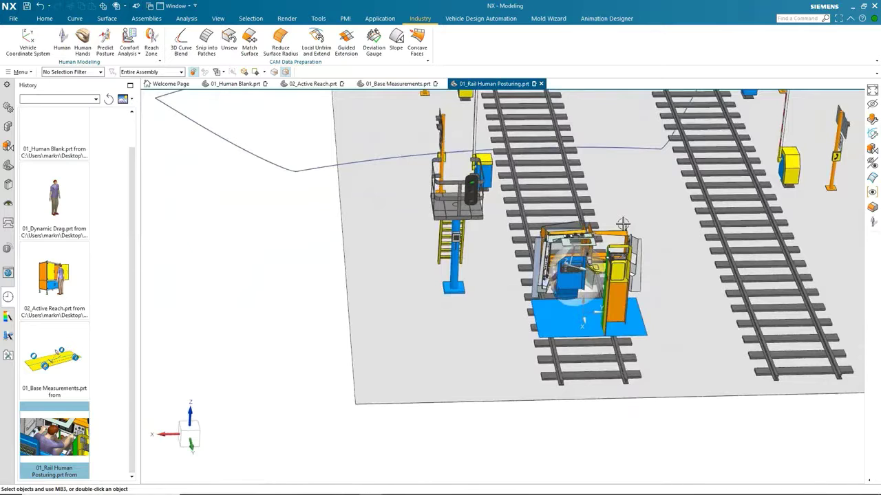